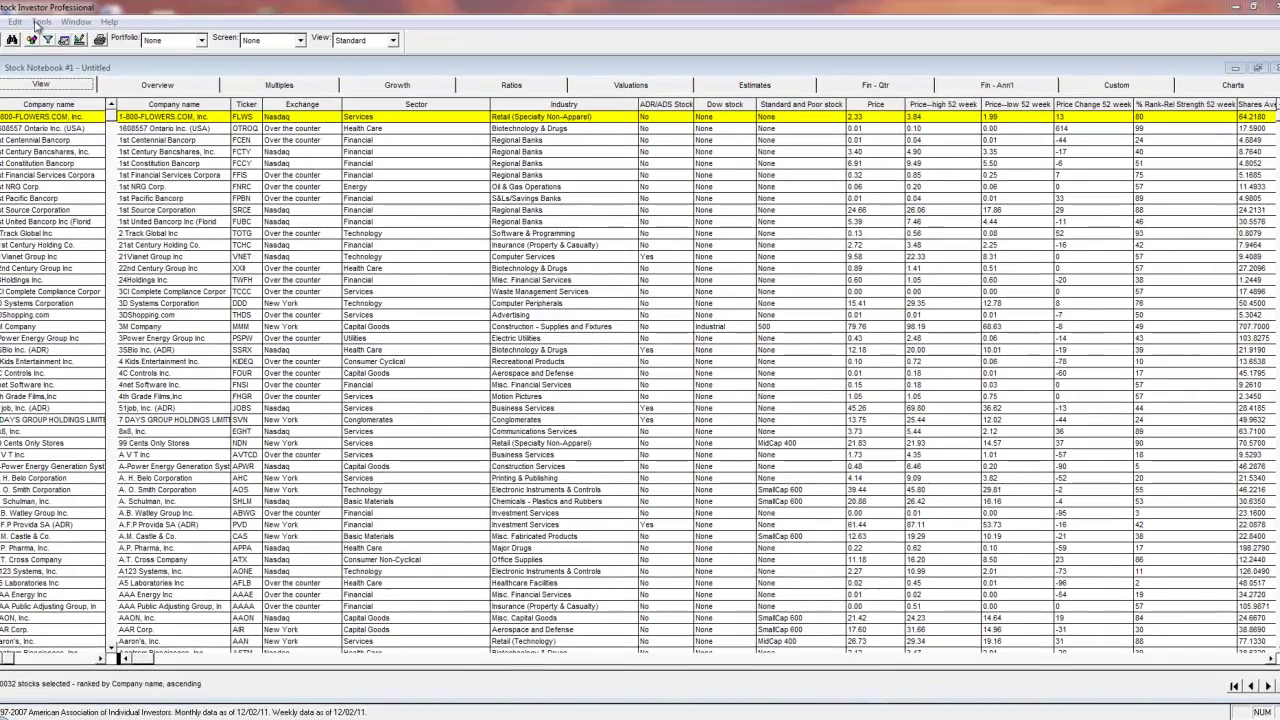
# Open the Screen Editor from the Tools menu, showing an empty criteria grid with 10032 companies
pyautogui.click(39, 22)
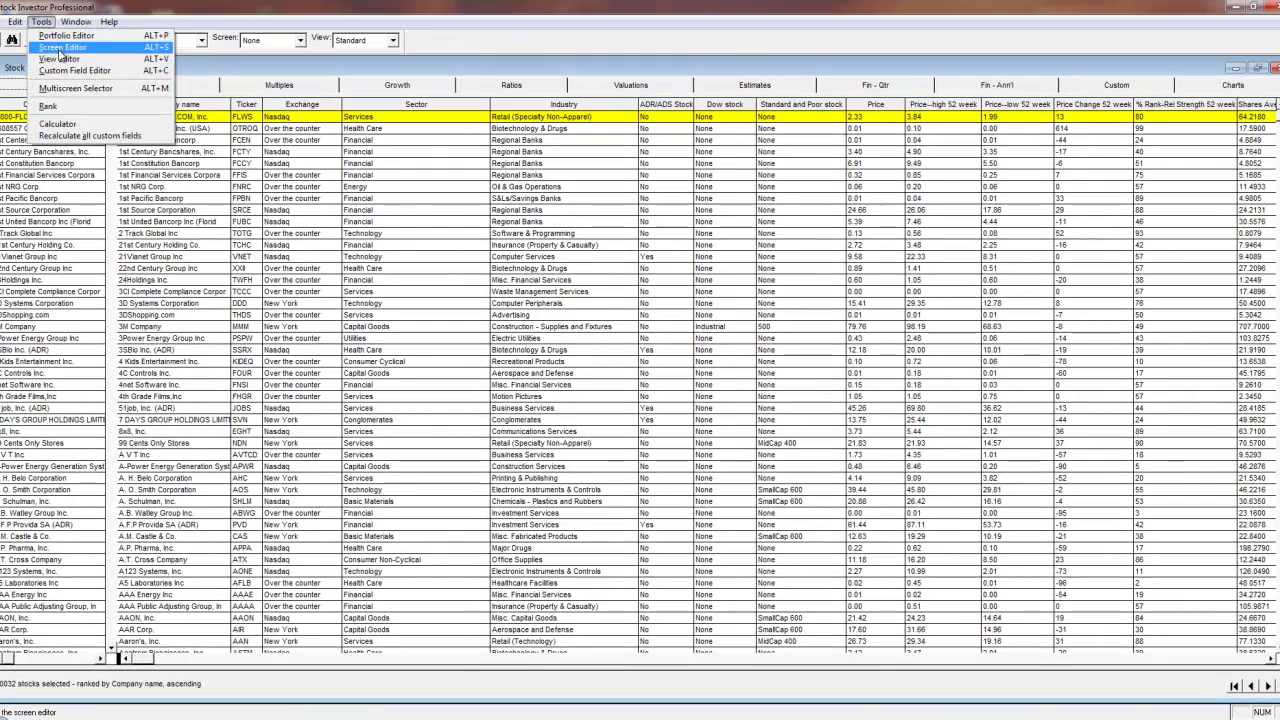
pyautogui.click(74, 22)
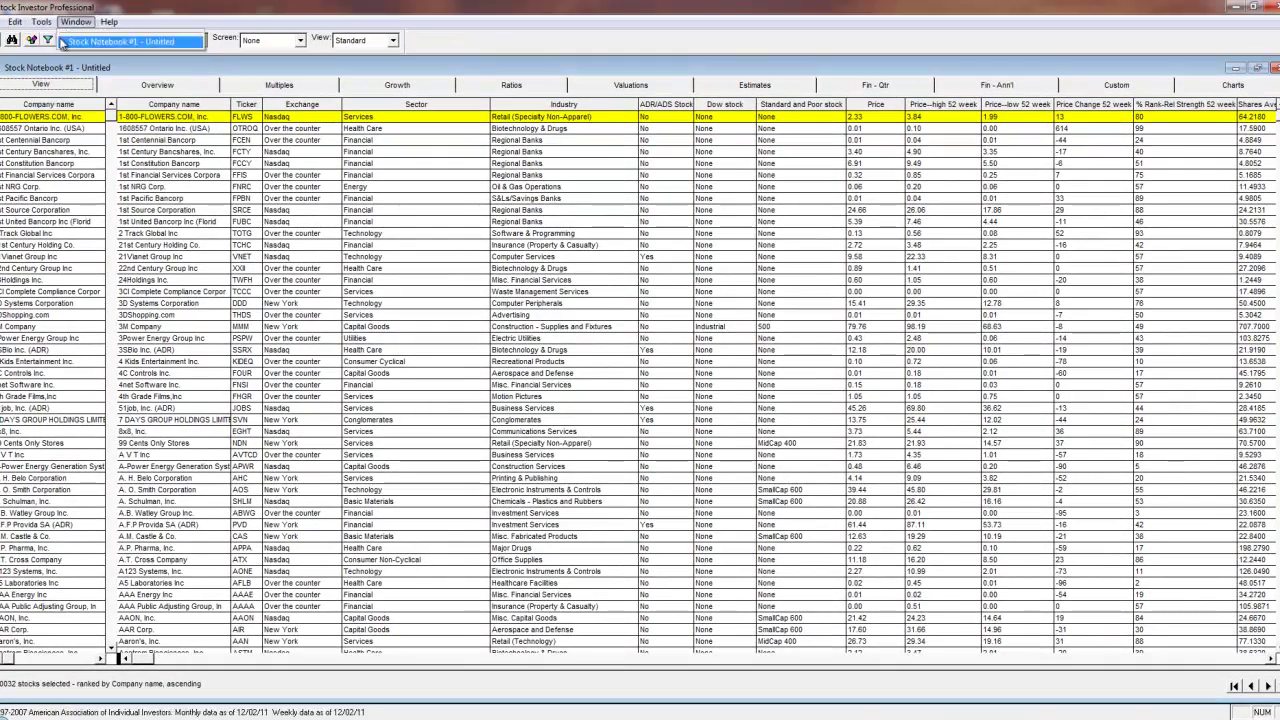
pyautogui.click(48, 42)
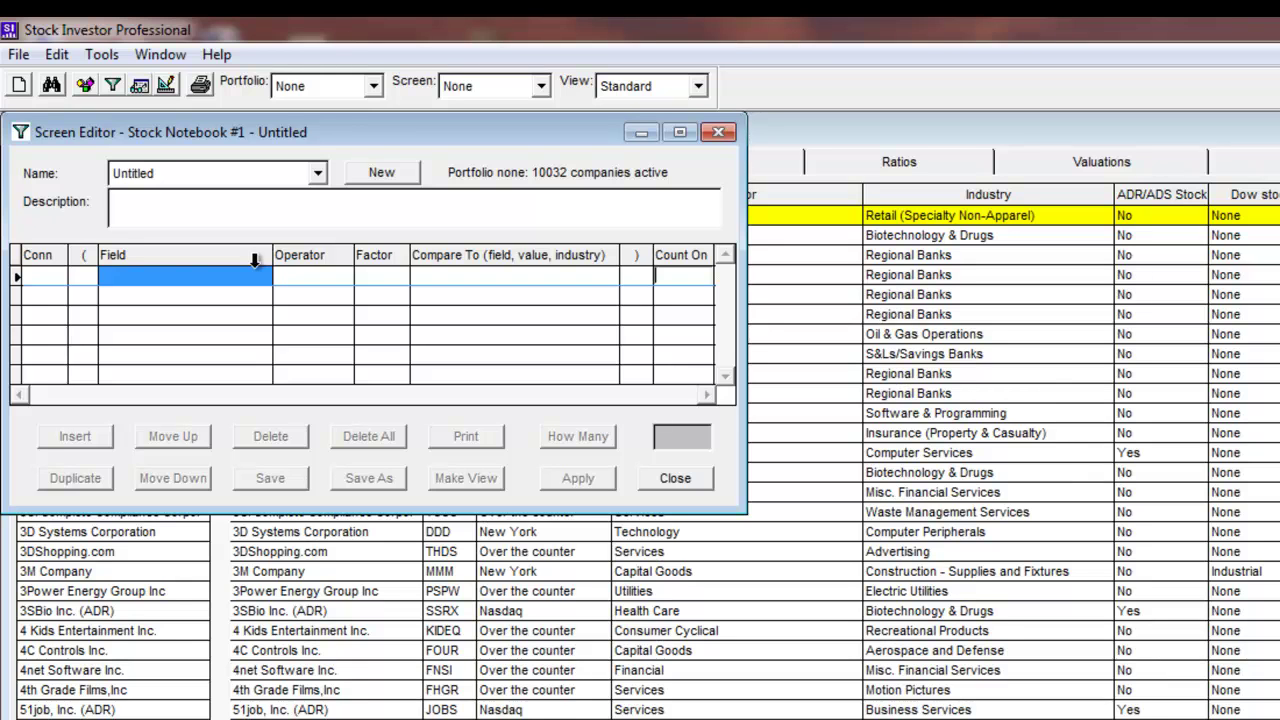
# Set the first criterion to ADR/ADS Stock Is False
pyautogui.click(127, 280)
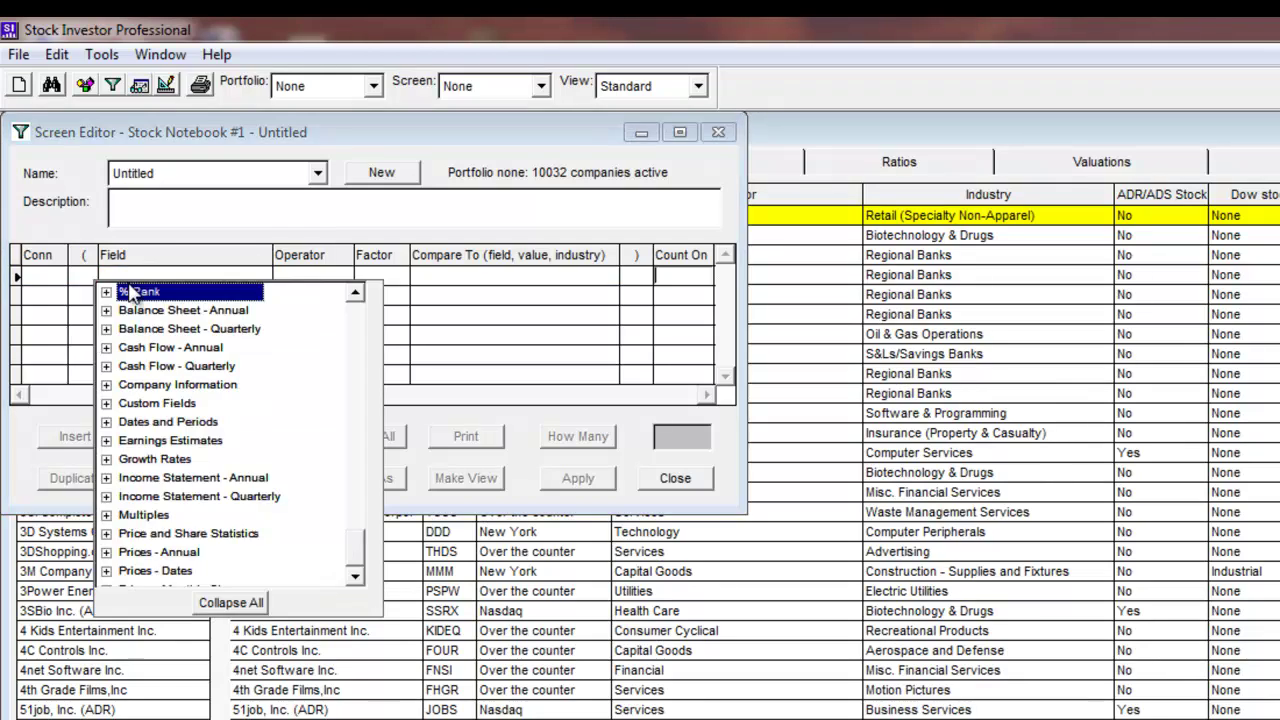
pyautogui.click(107, 385)
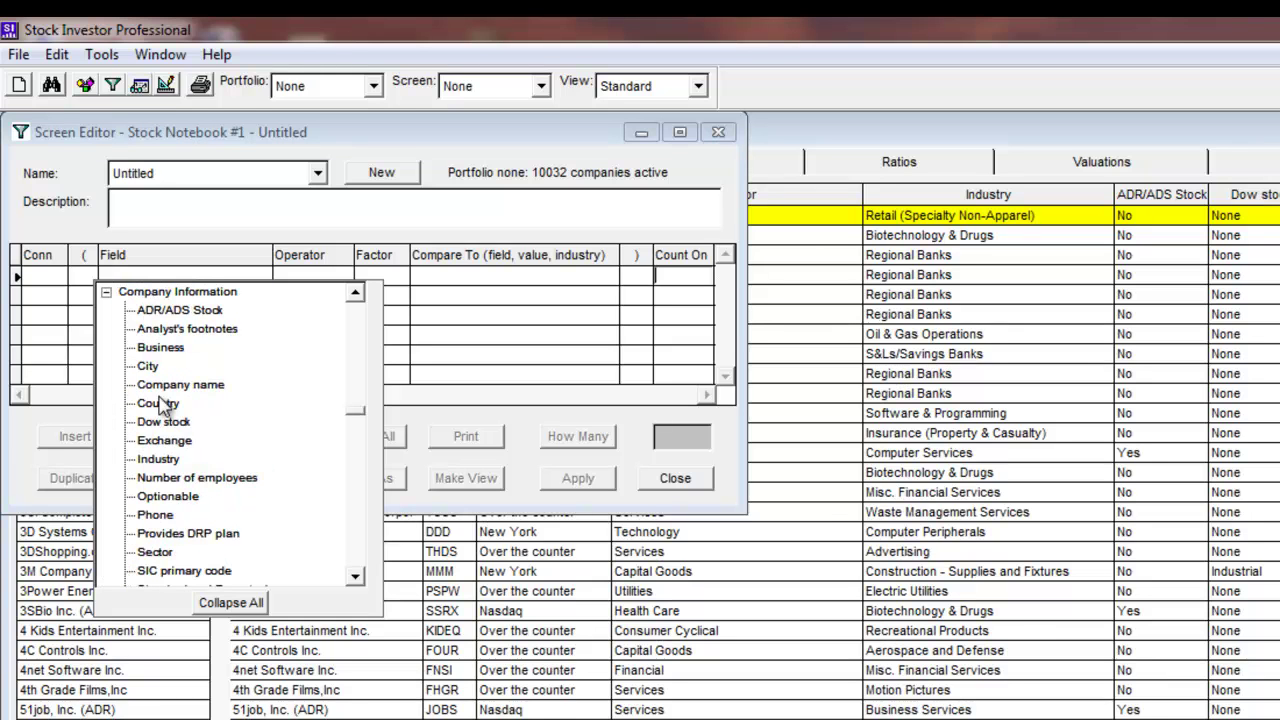
pyautogui.click(180, 311)
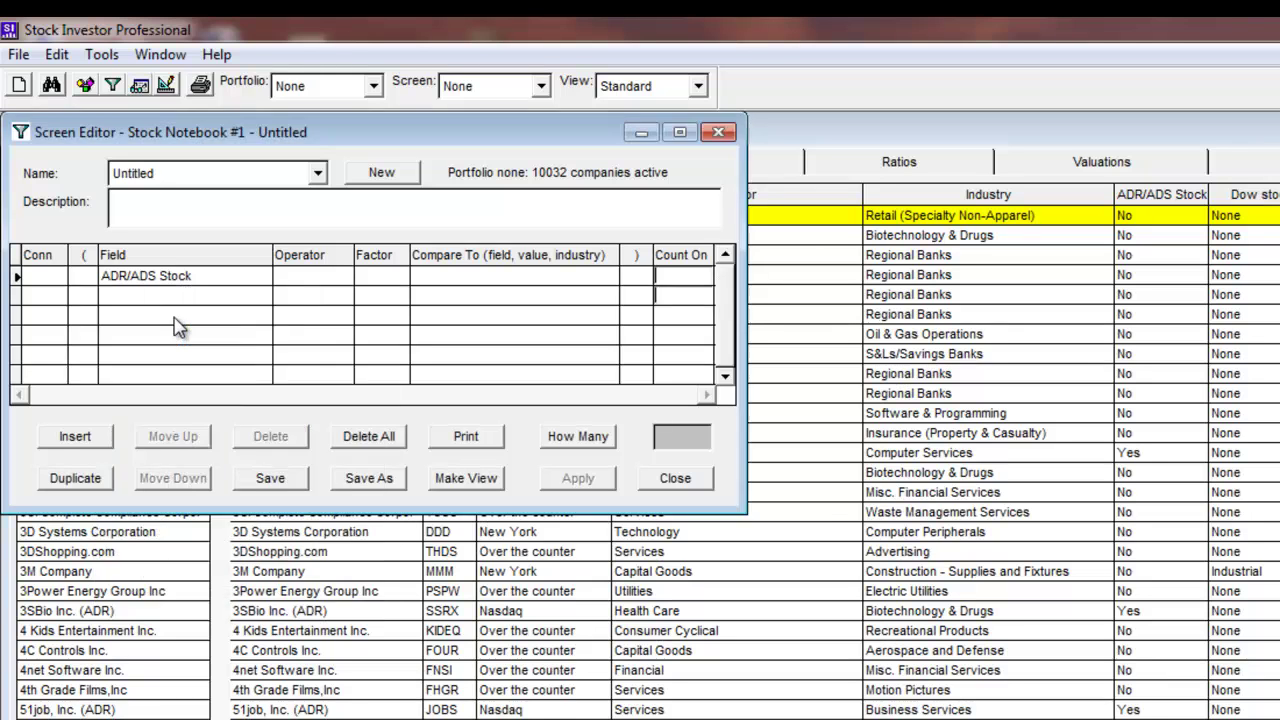
pyautogui.click(304, 278)
pyautogui.click(295, 312)
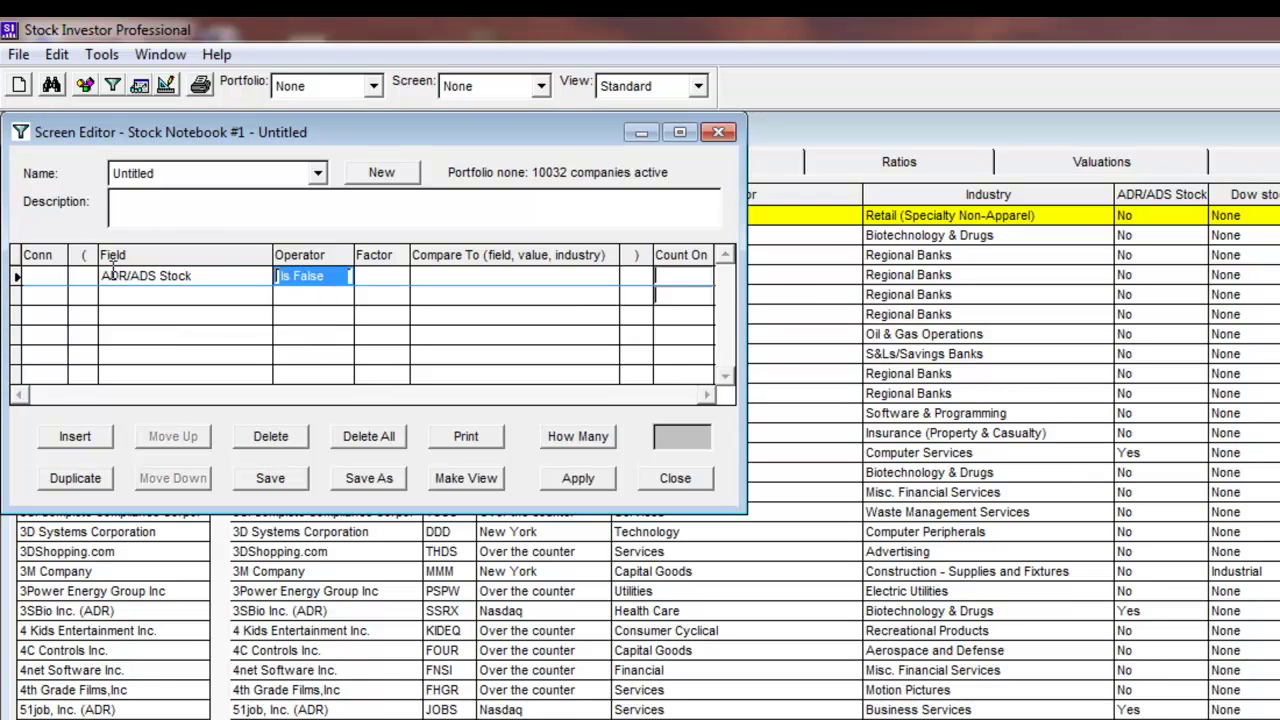
# Add a second criterion requiring EPS Cont-Growth 5yr >= 10
pyautogui.click(131, 296)
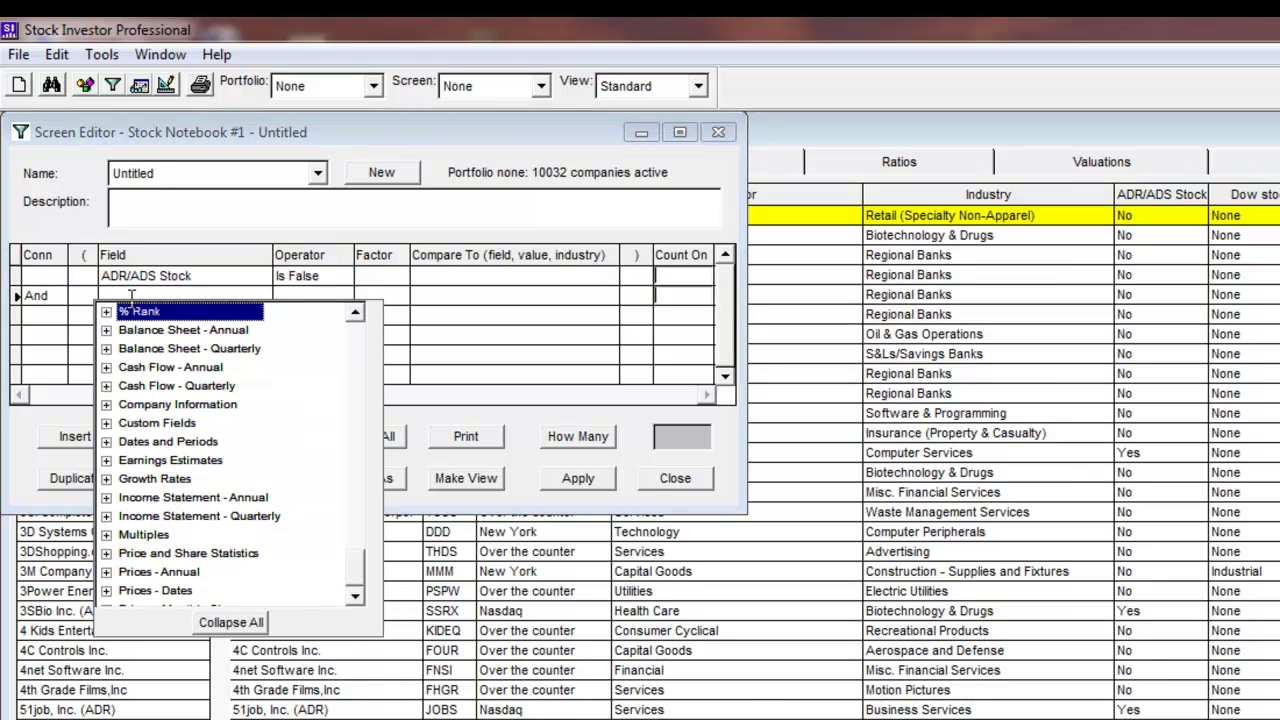
pyautogui.click(107, 479)
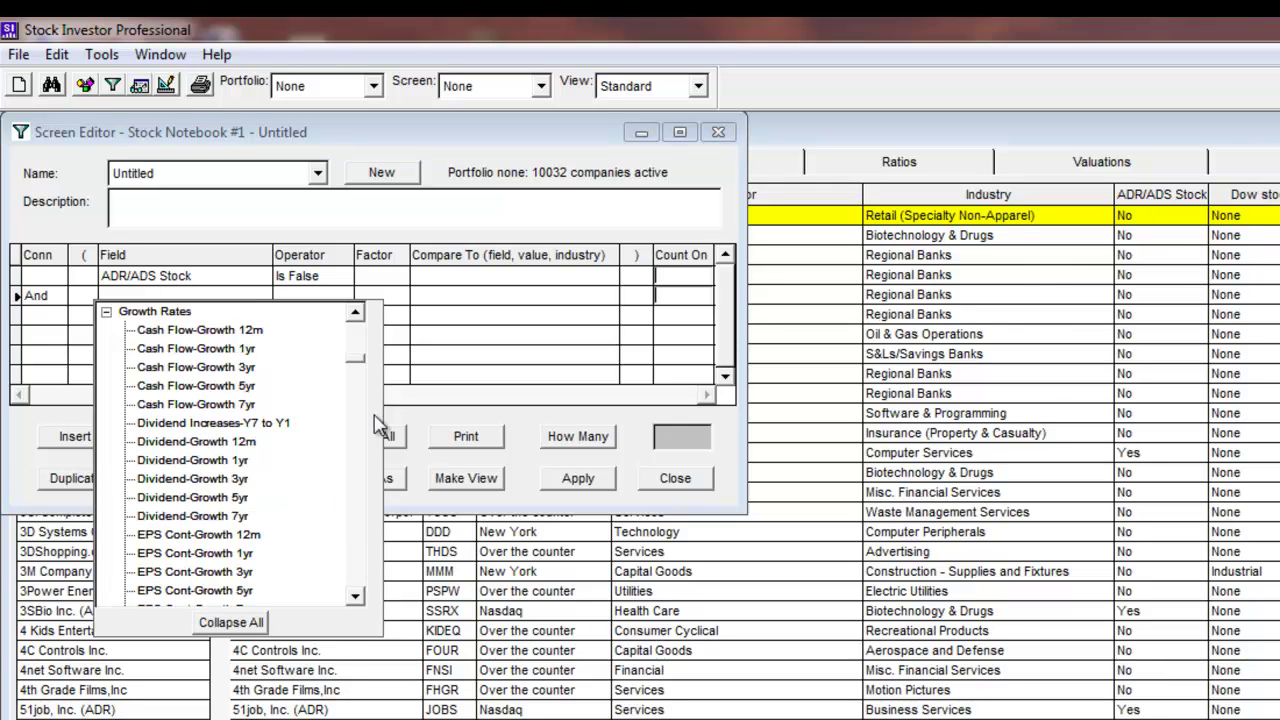
pyautogui.click(254, 588)
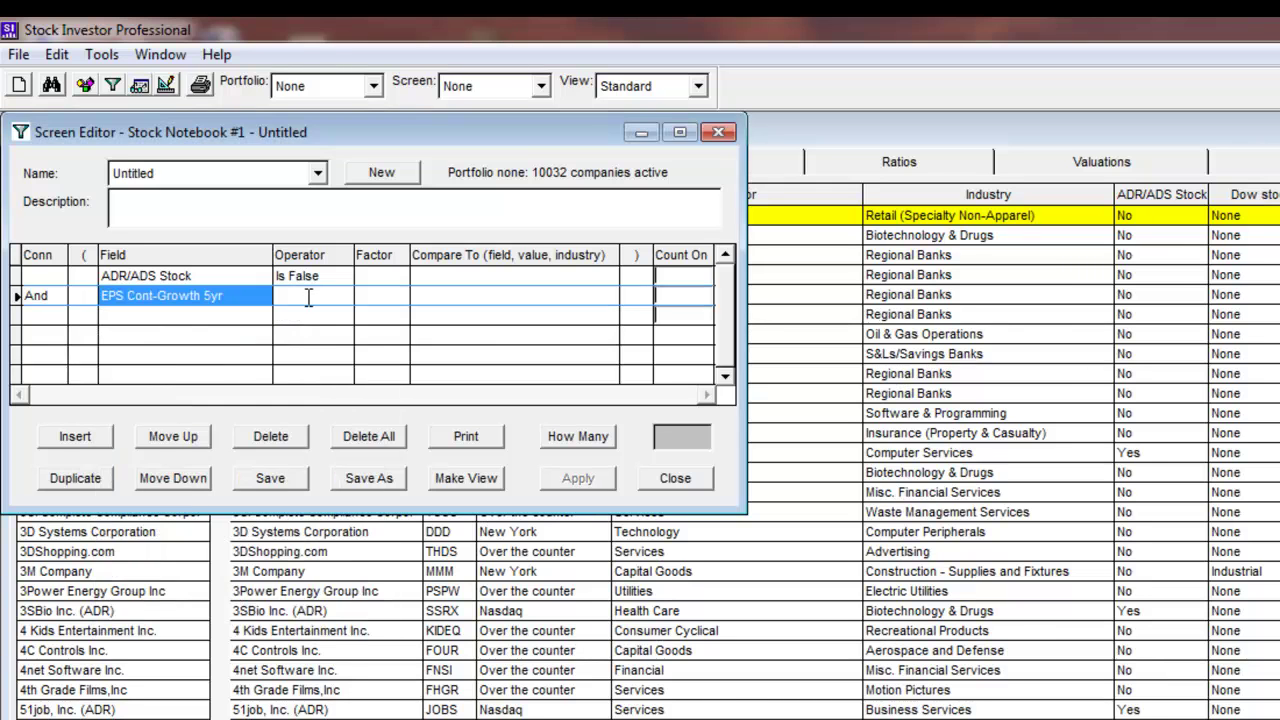
pyautogui.click(310, 296)
pyautogui.click(352, 292)
pyautogui.click(345, 296)
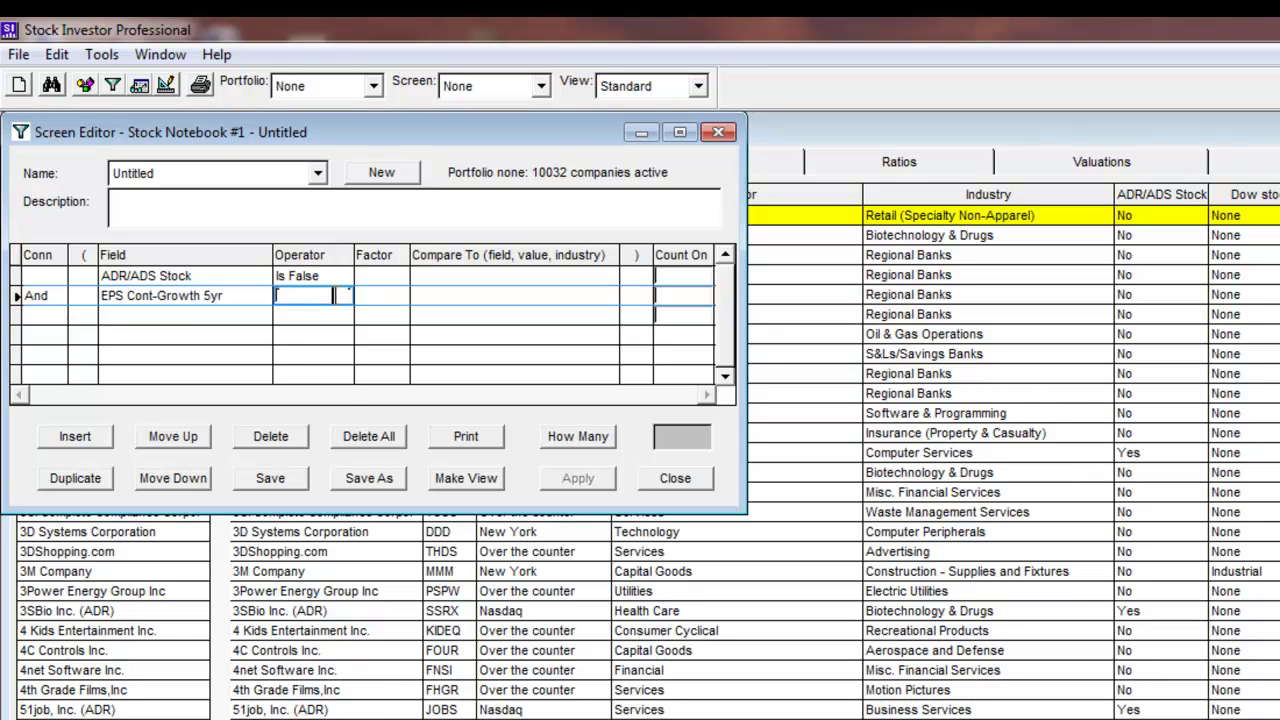
pyautogui.click(336, 296)
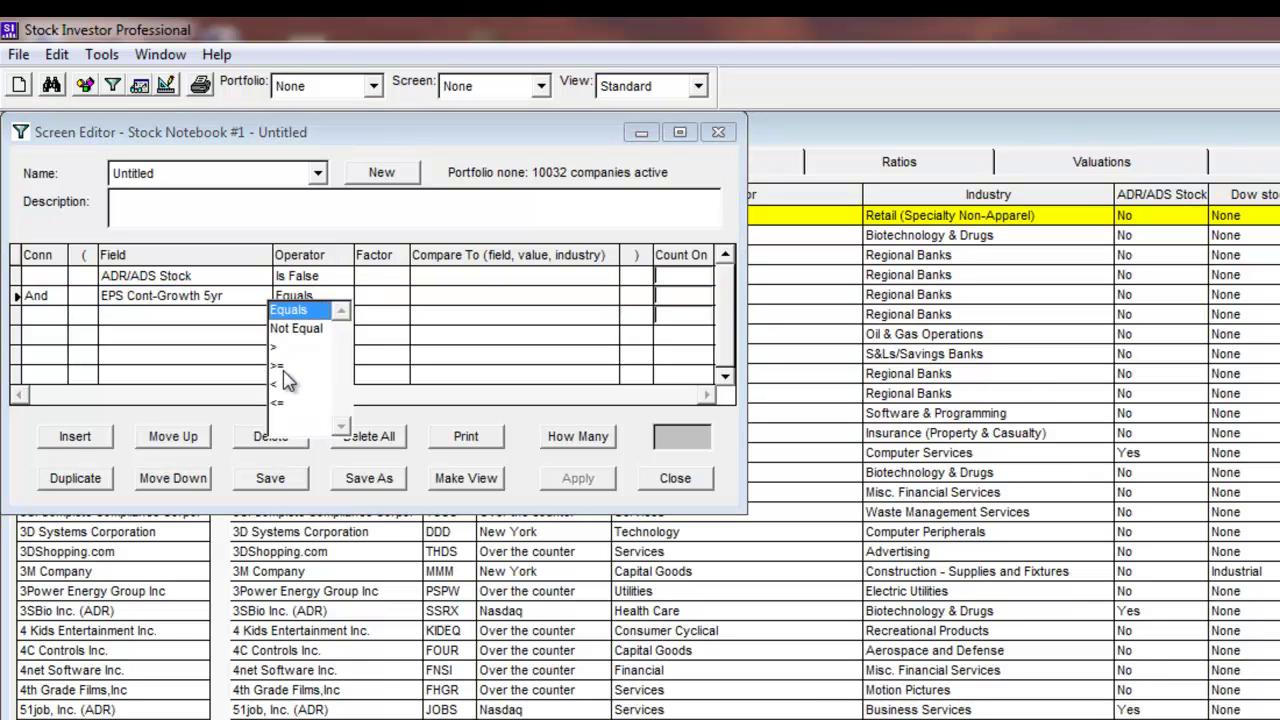
pyautogui.click(285, 366)
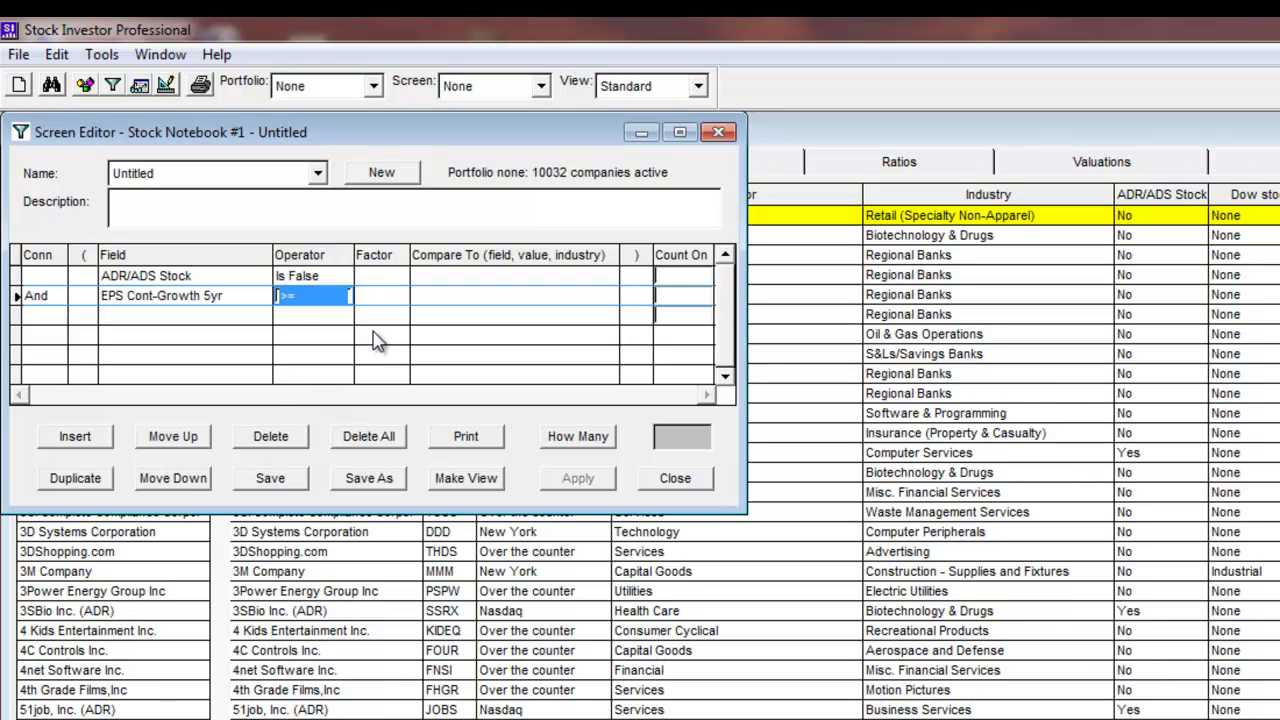
pyautogui.click(453, 294)
pyautogui.write('10')
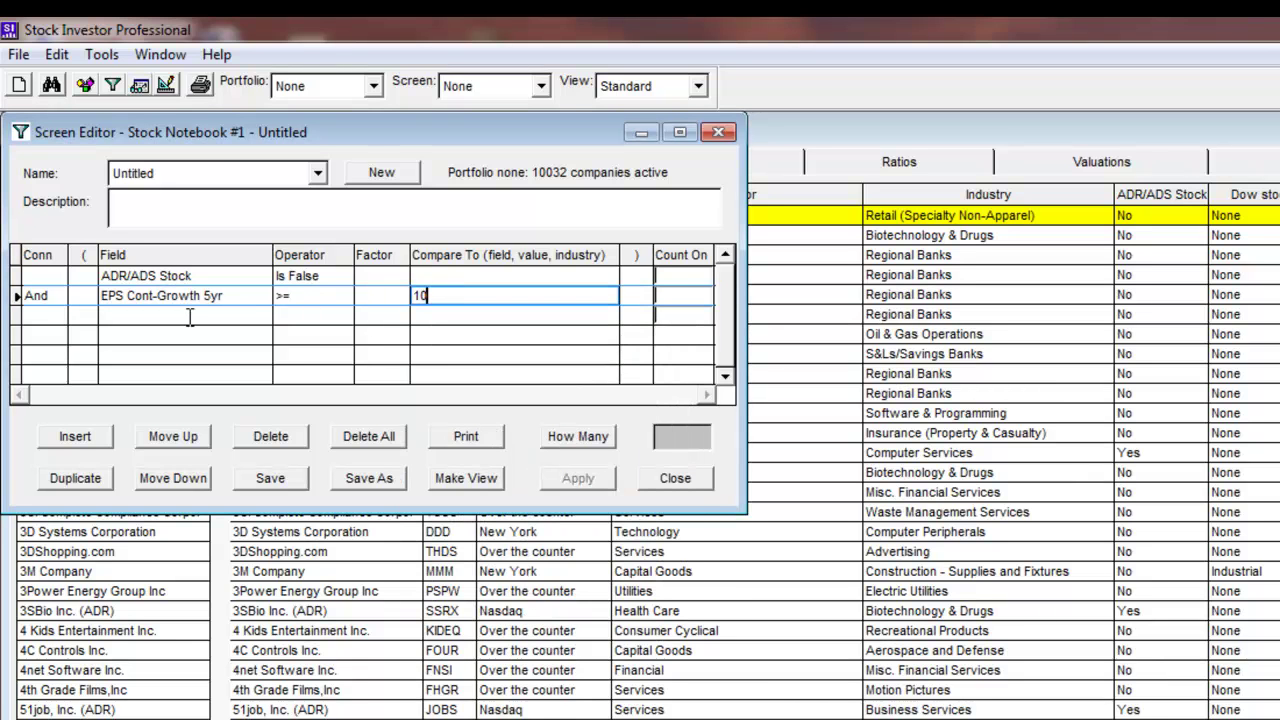
# Add a third criterion: PE <= 0.5 times the Industry median PE
pyautogui.click(189, 316)
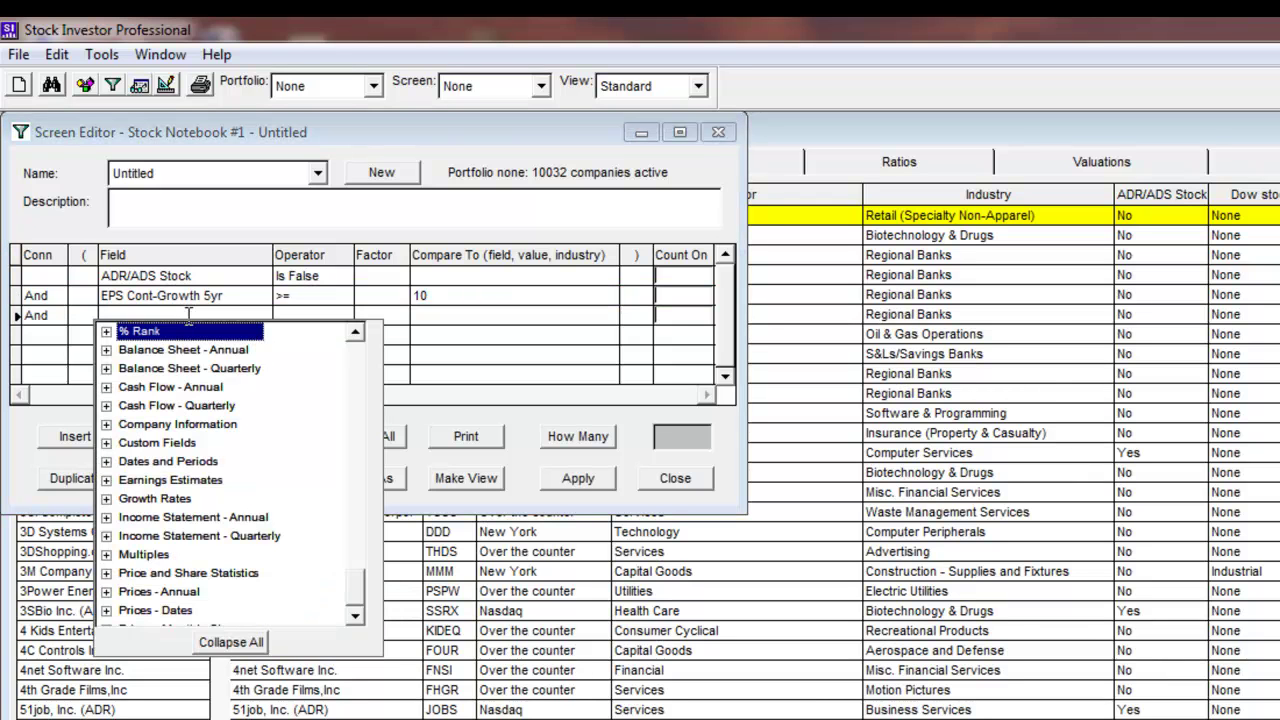
pyautogui.click(106, 554)
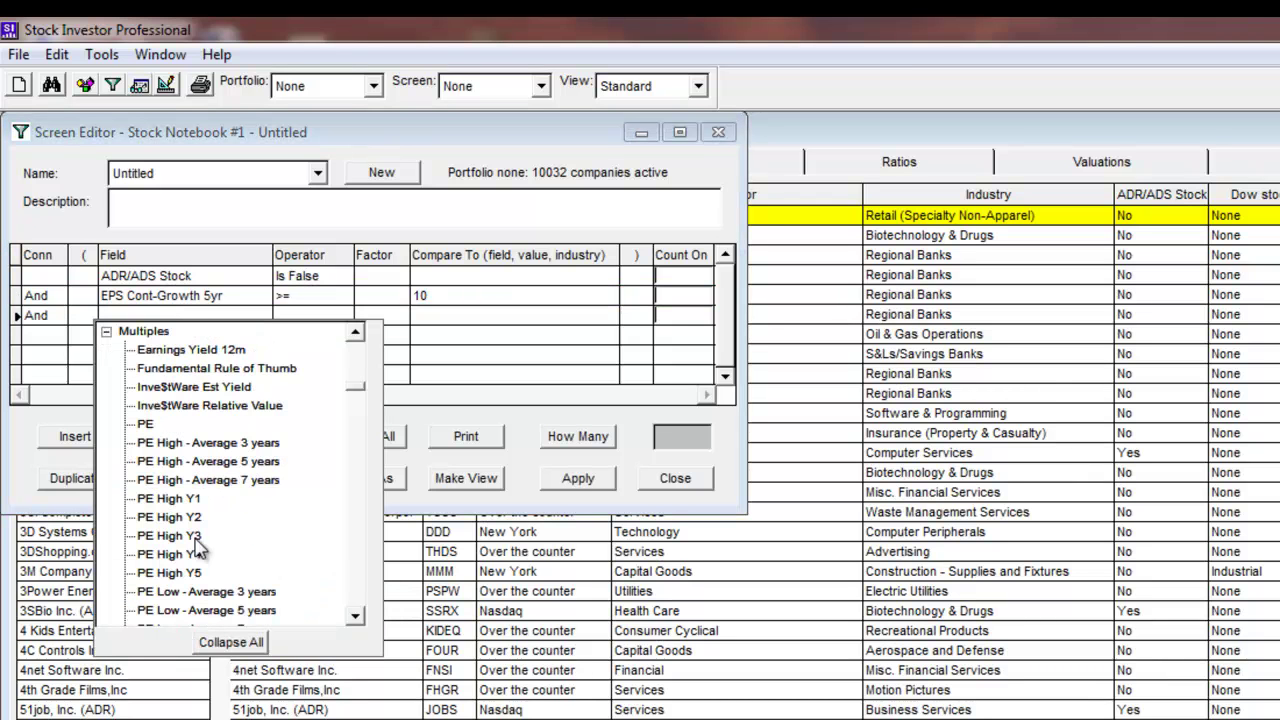
pyautogui.click(146, 428)
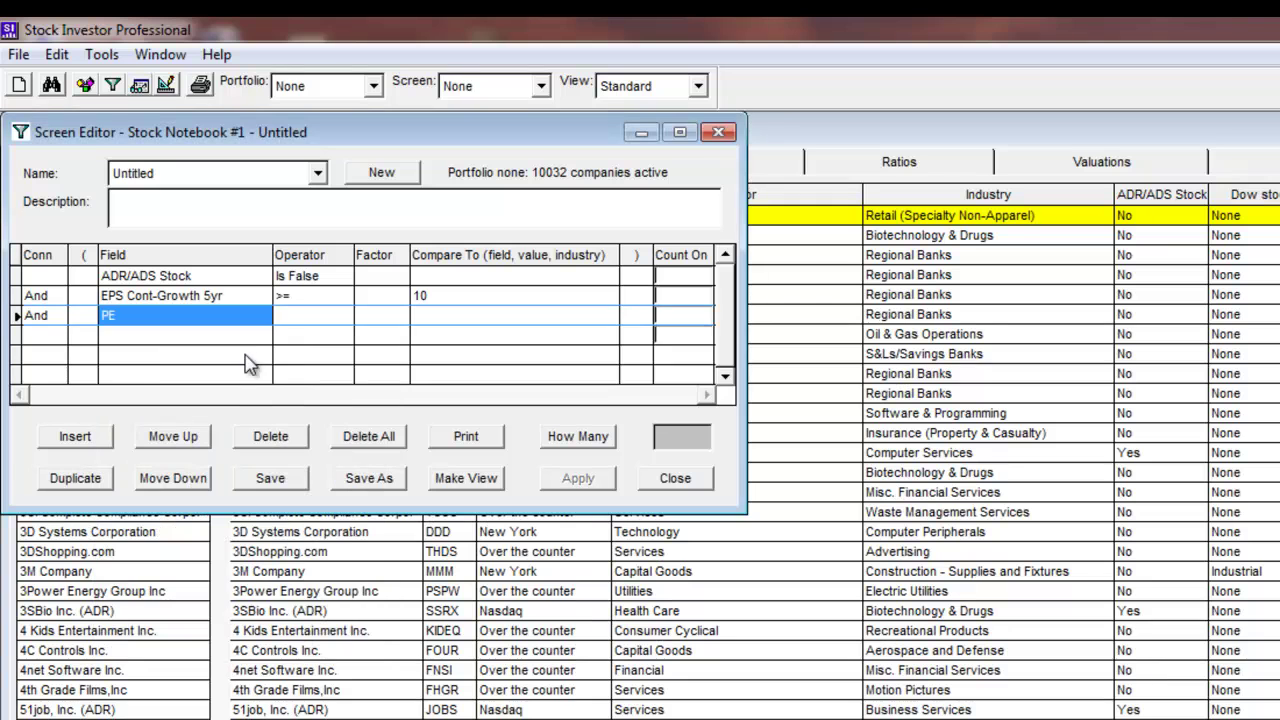
pyautogui.click(287, 314)
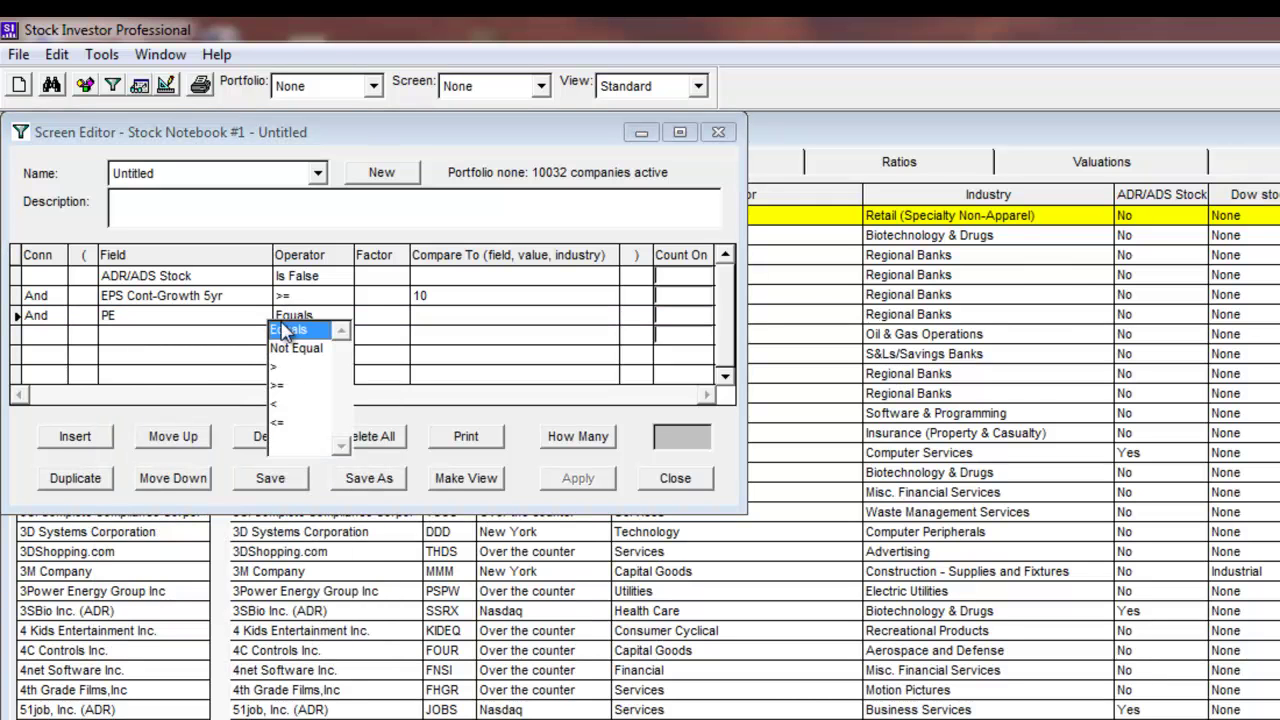
pyautogui.click(285, 422)
pyautogui.click(380, 316)
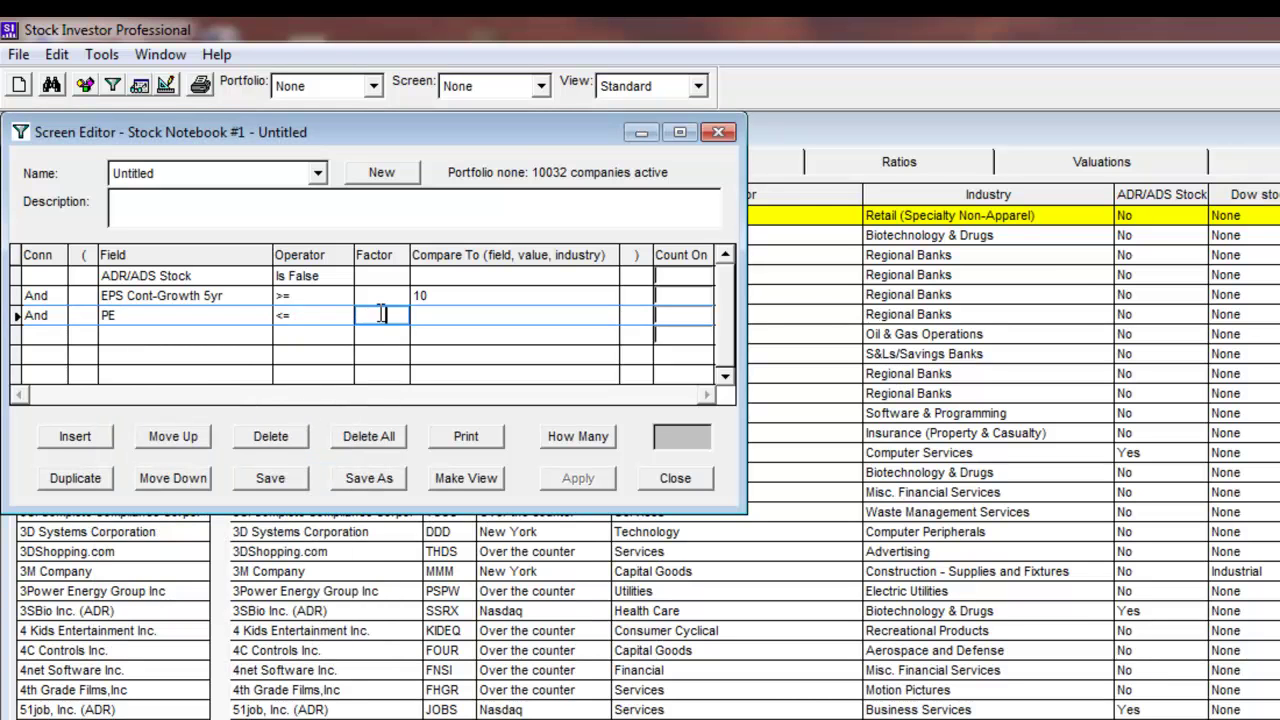
pyautogui.write('0.5')
pyautogui.click(457, 321)
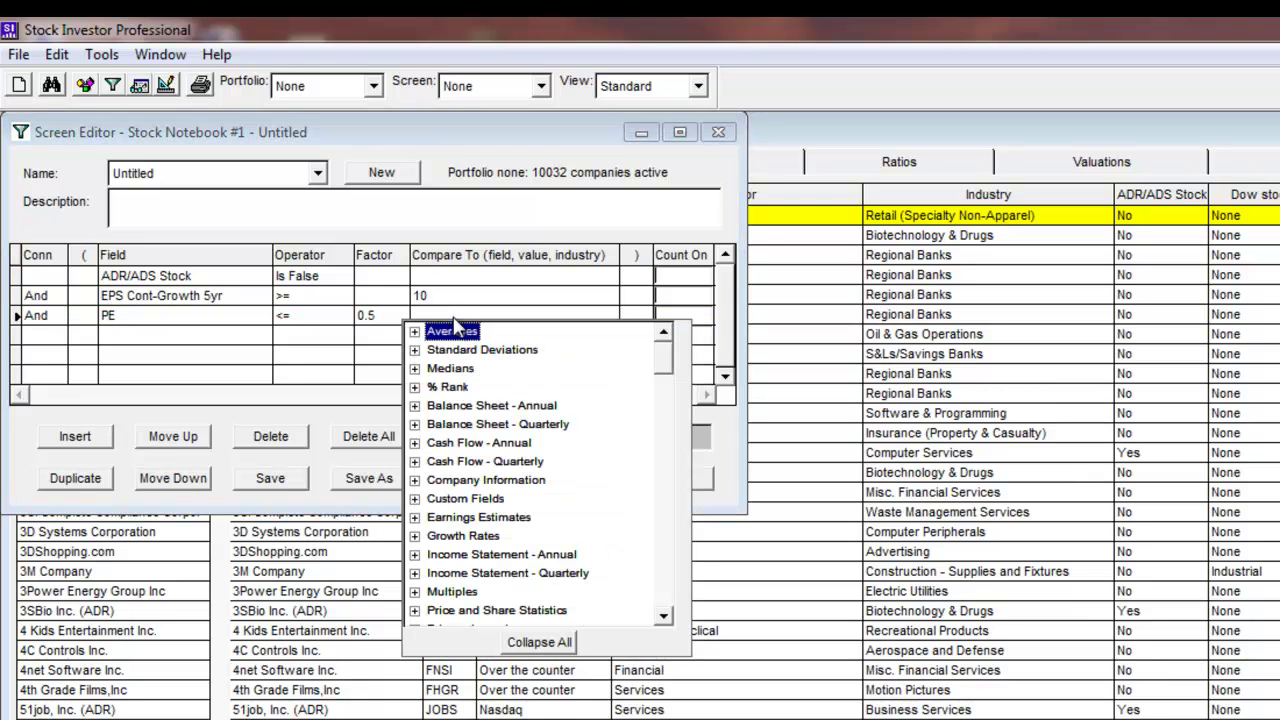
pyautogui.click(415, 369)
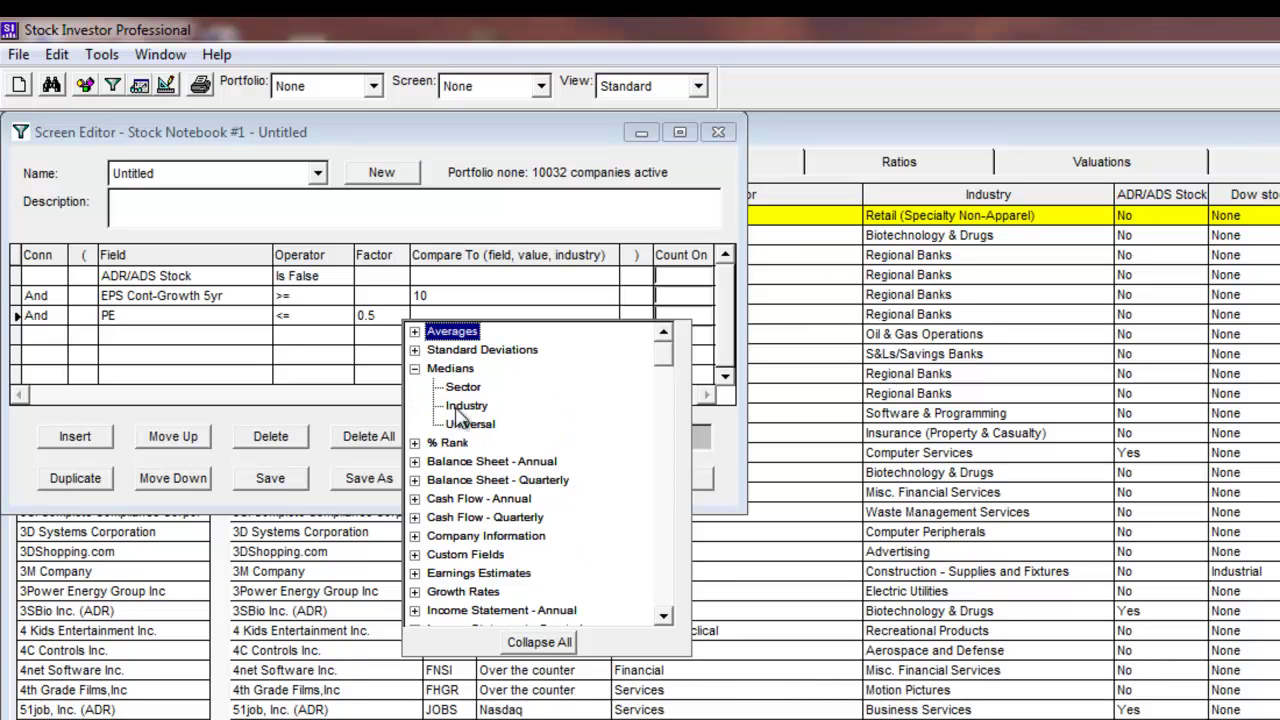
pyautogui.doubleClick(460, 407)
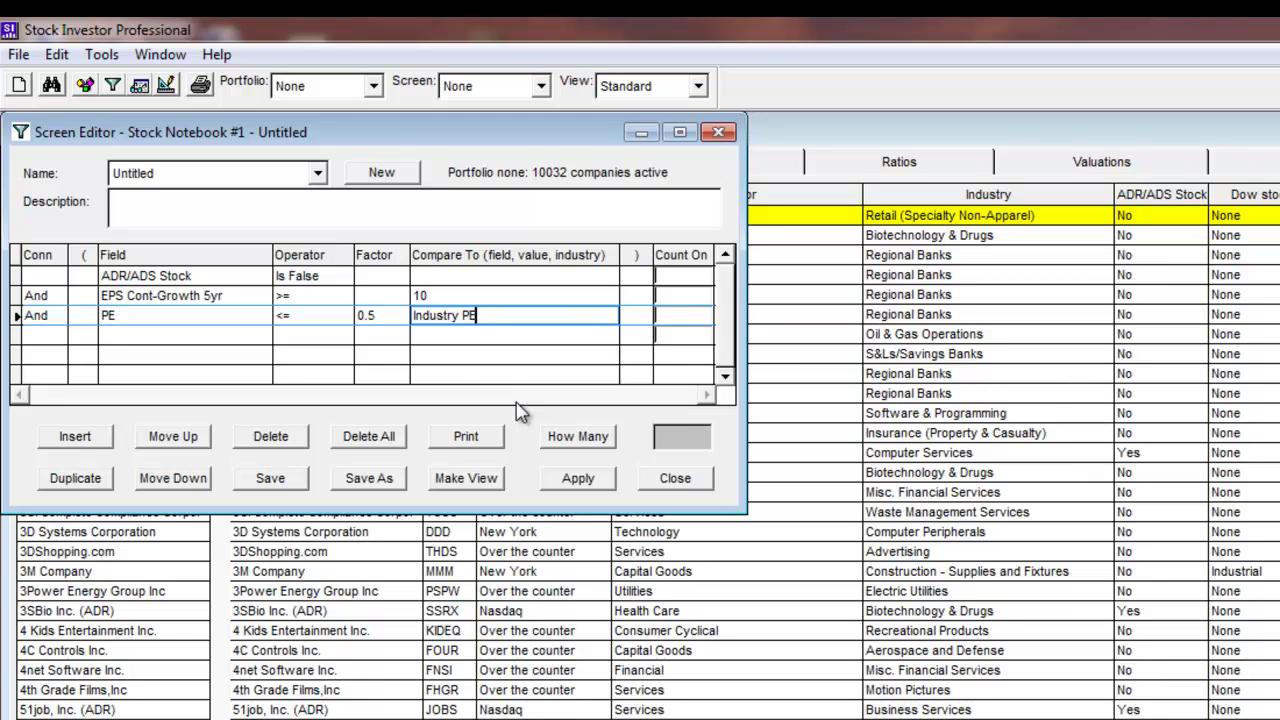
pyautogui.click(165, 336)
# Set the fourth criterion to % Rank-Rel Strength 26 week >= 90
pyautogui.click(107, 351)
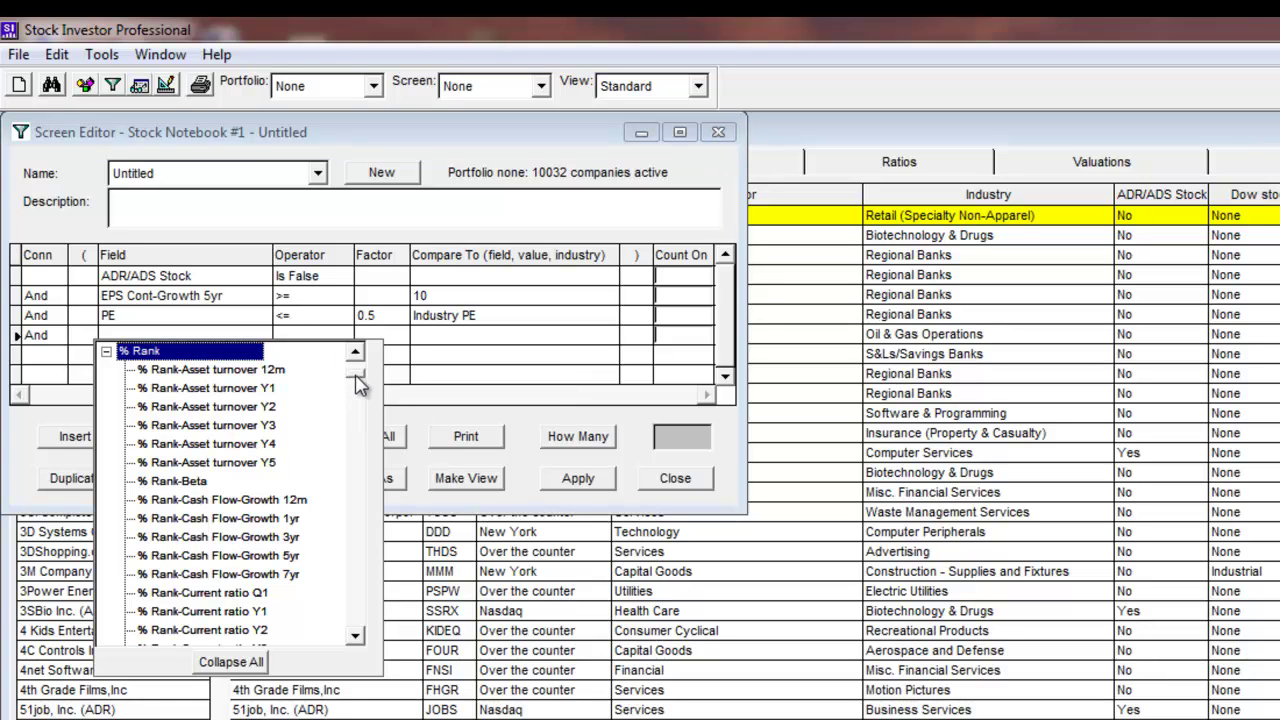
pyautogui.moveTo(357, 388); pyautogui.dragTo(352, 553)
pyautogui.click(257, 481)
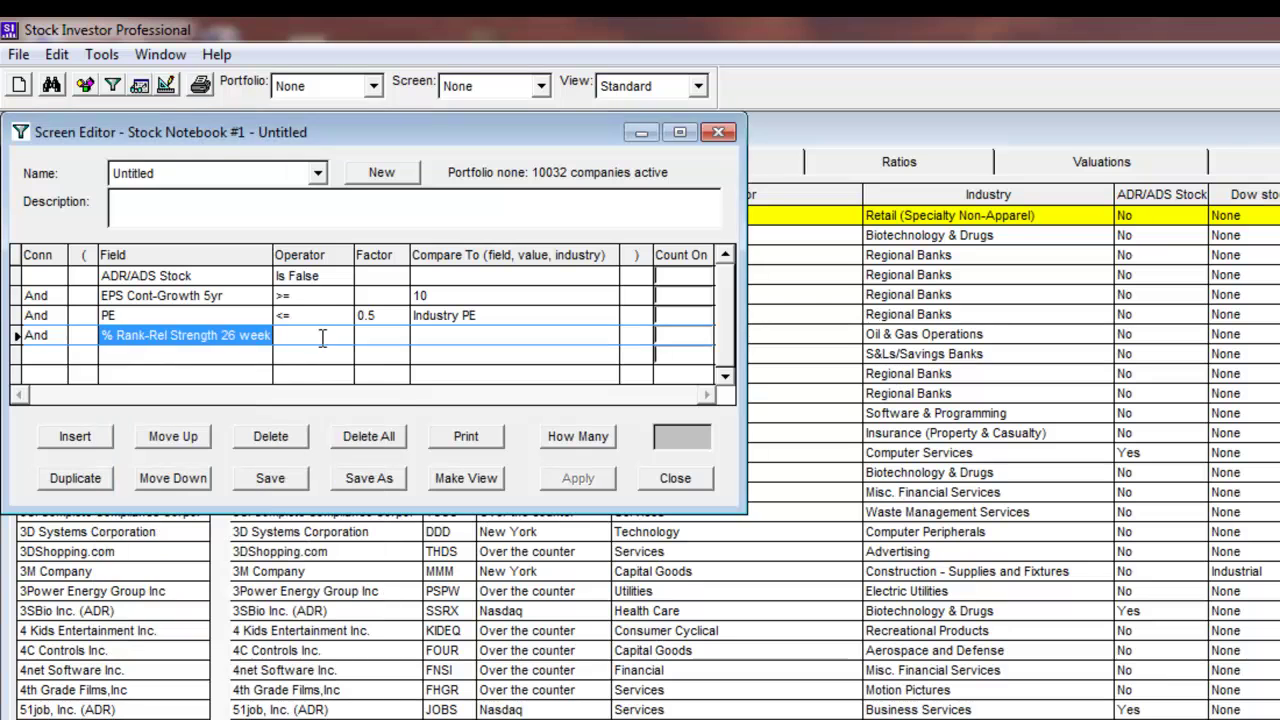
pyautogui.click(322, 331)
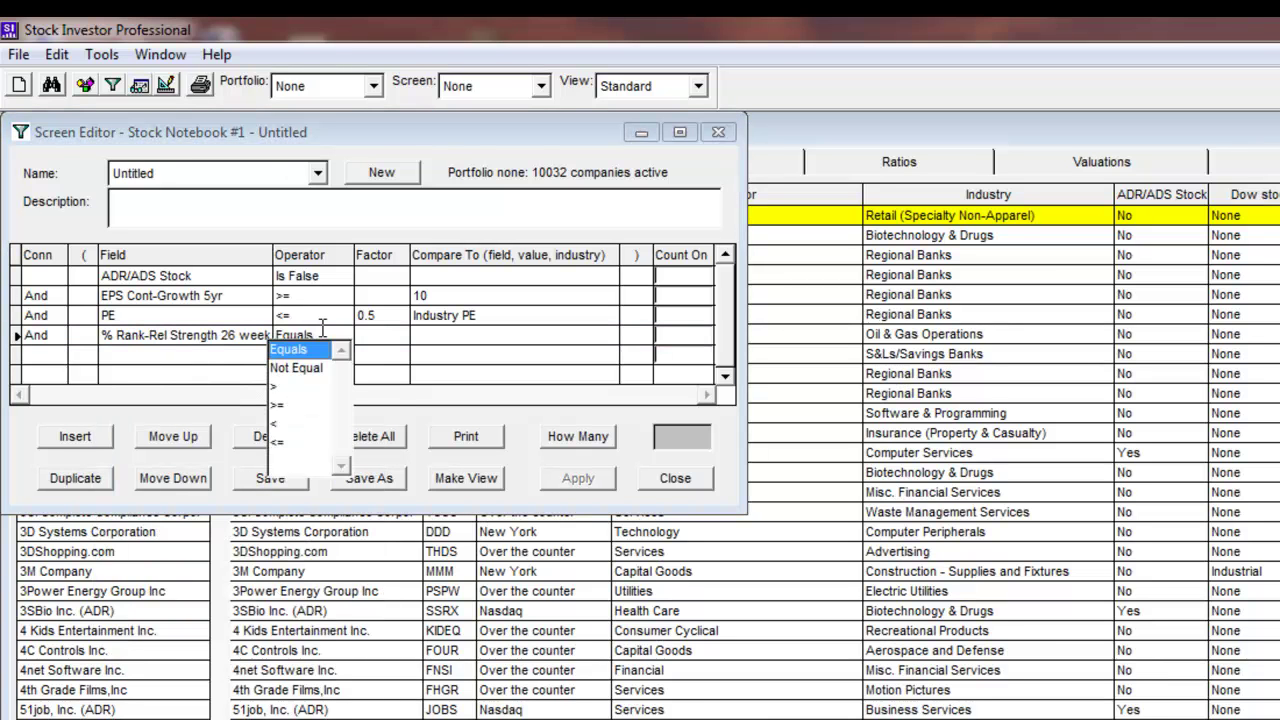
pyautogui.click(283, 407)
pyautogui.click(436, 336)
pyautogui.click(444, 336)
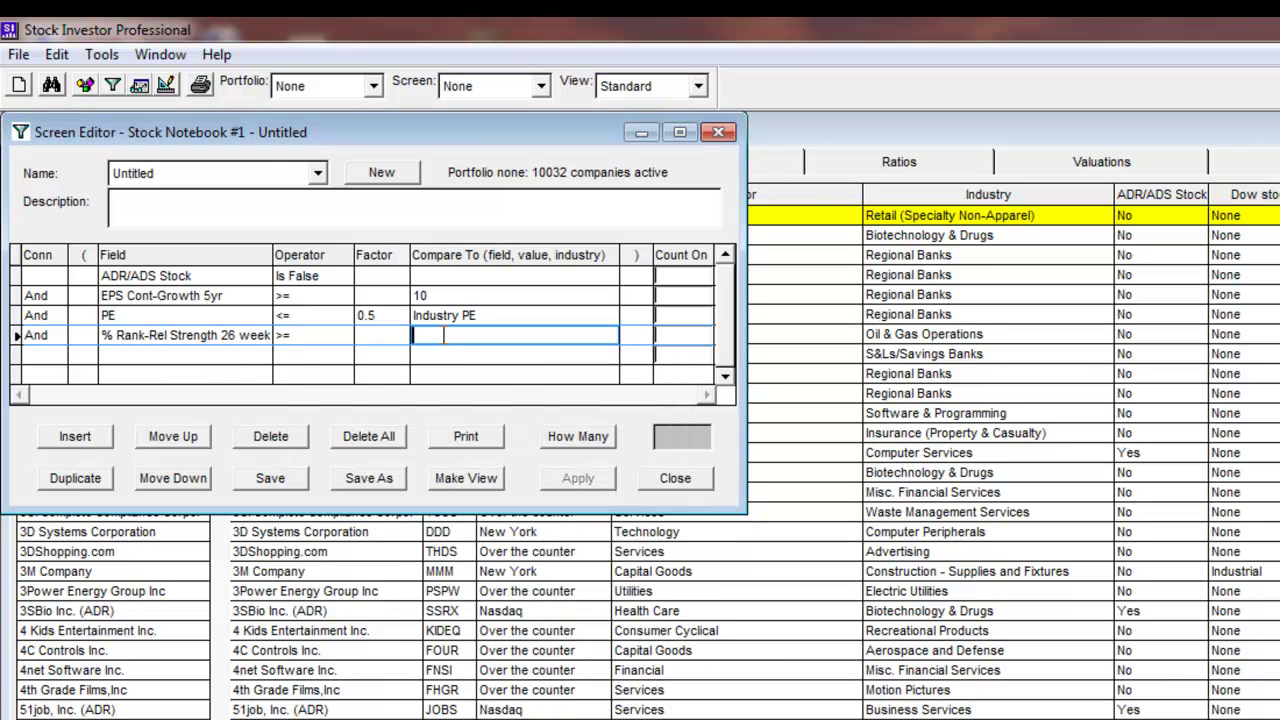
pyautogui.write('90')
# Get per-criterion counts with How Many, apply the screen to list 31 stocks, and move the editor lower
pyautogui.click(566, 440)
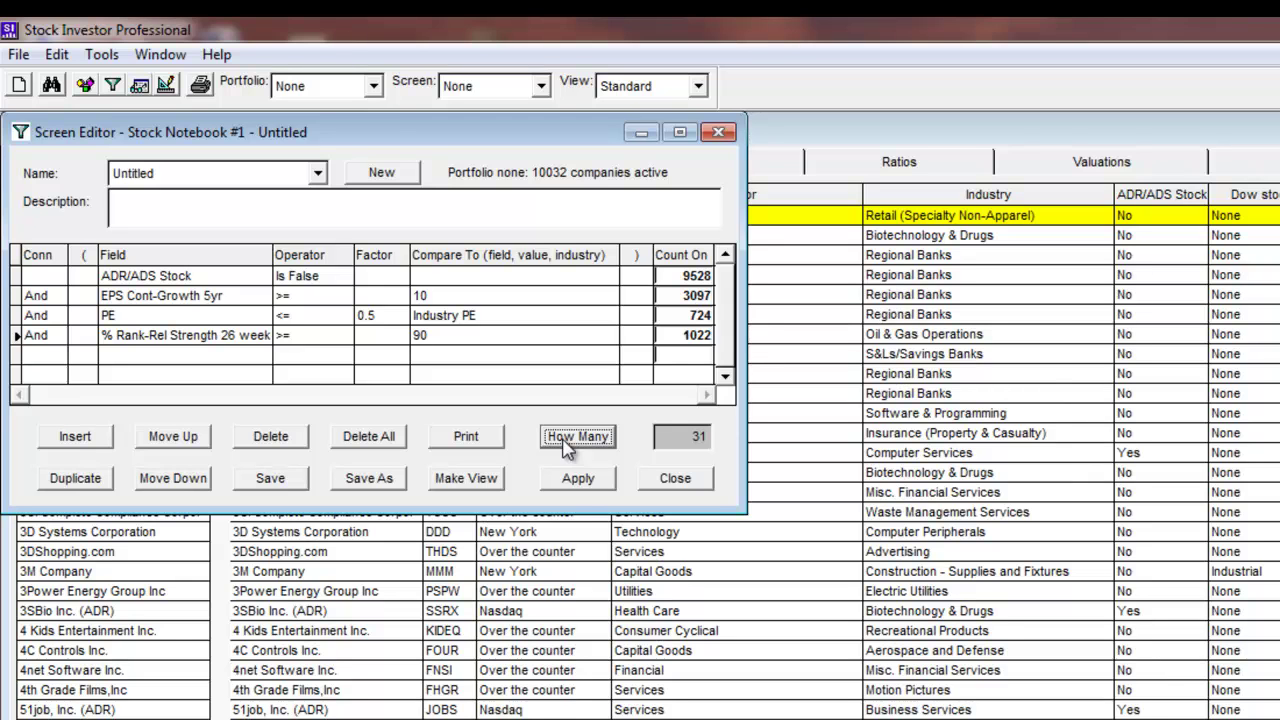
pyautogui.click(579, 482)
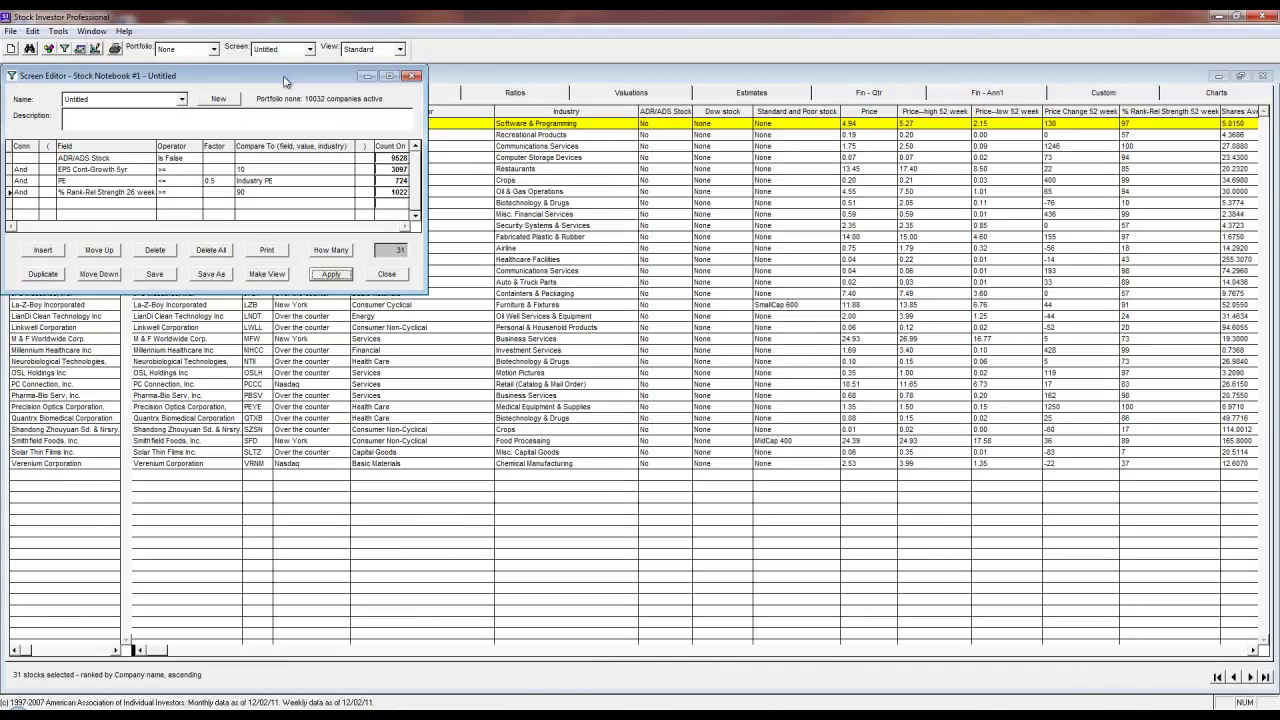
pyautogui.moveTo(284, 81); pyautogui.dragTo(742, 374)
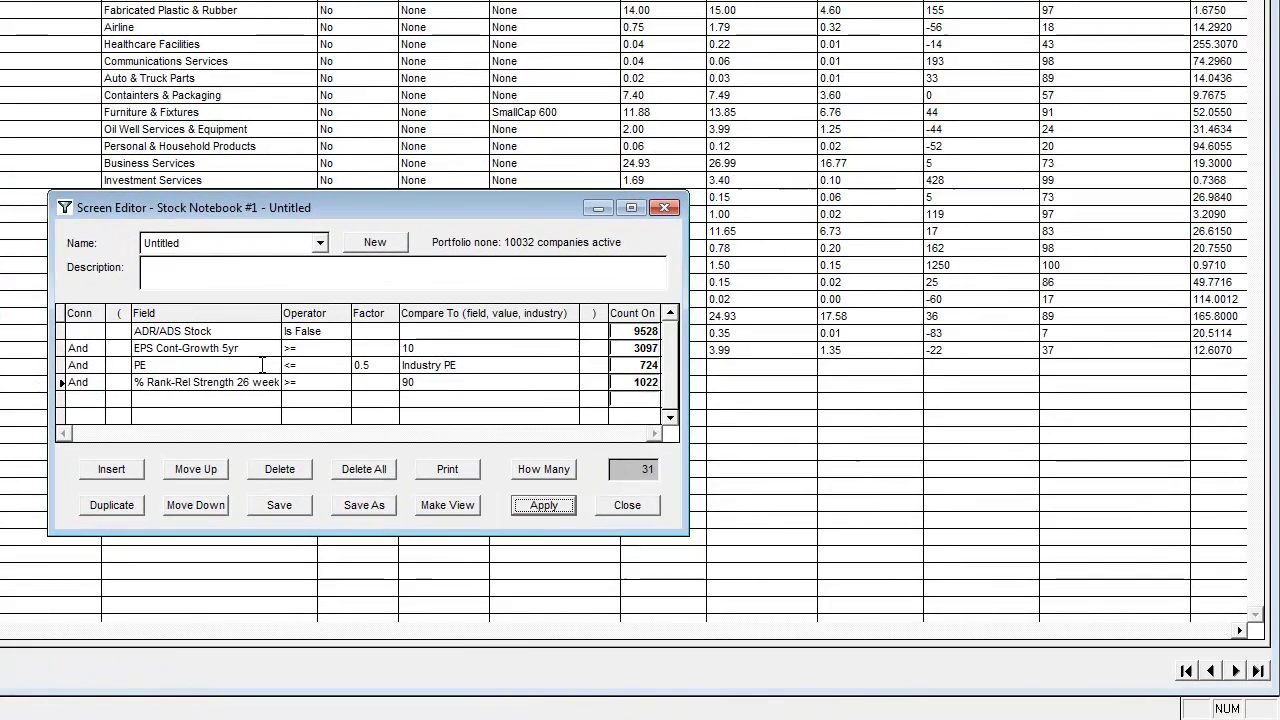
# Save the screen as '___Sample Screen' and close the Screen Editor
pyautogui.click(383, 512)
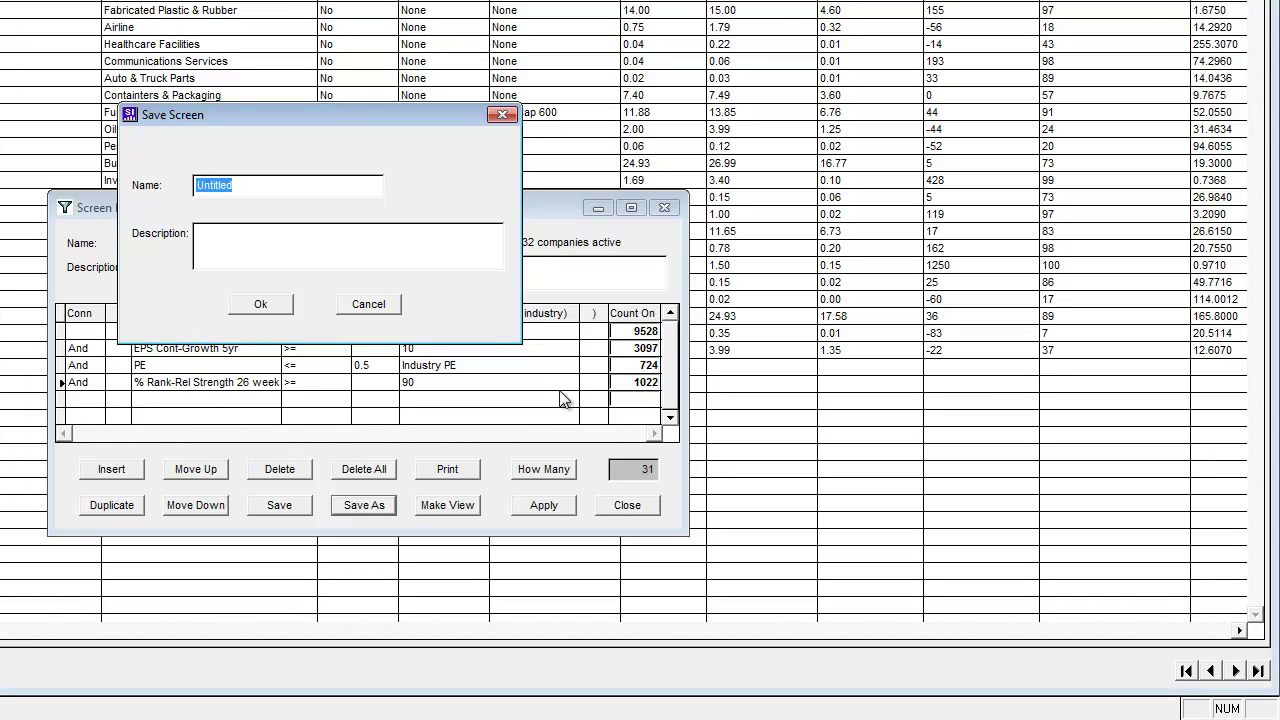
pyautogui.press('BackSpace')
pyautogui.write('___Sample Screen')
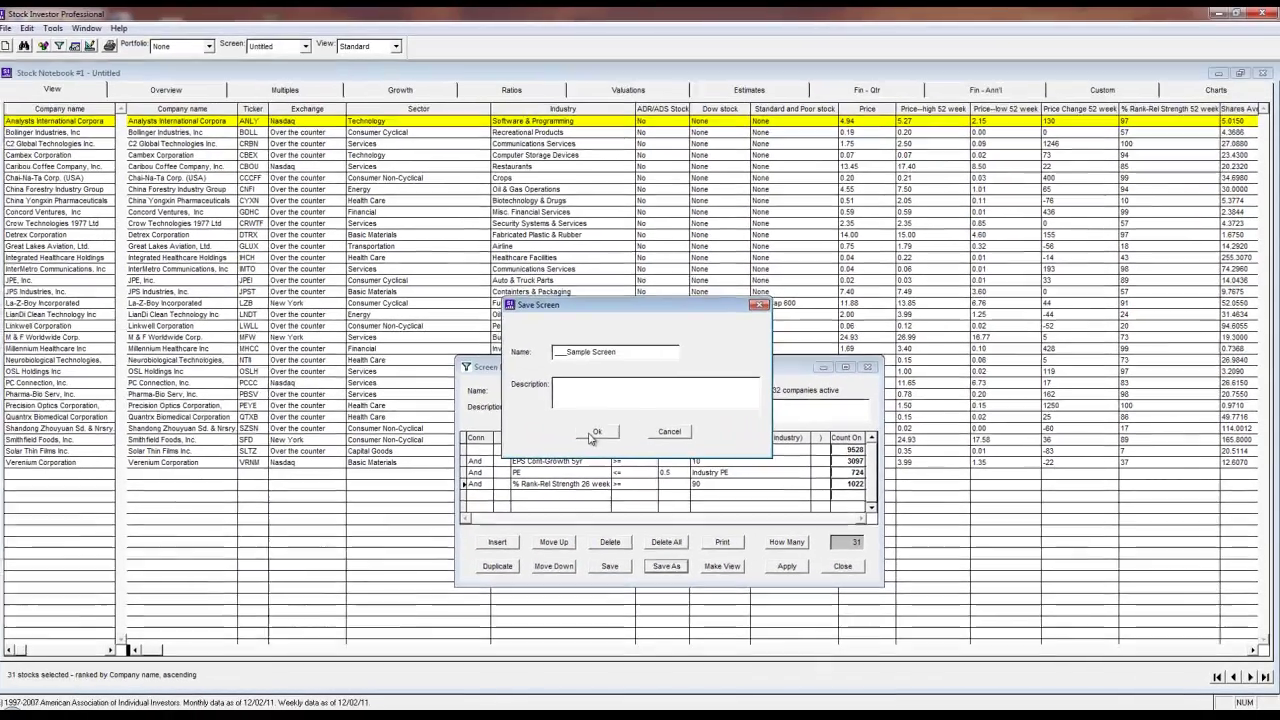
pyautogui.click(594, 433)
pyautogui.click(843, 566)
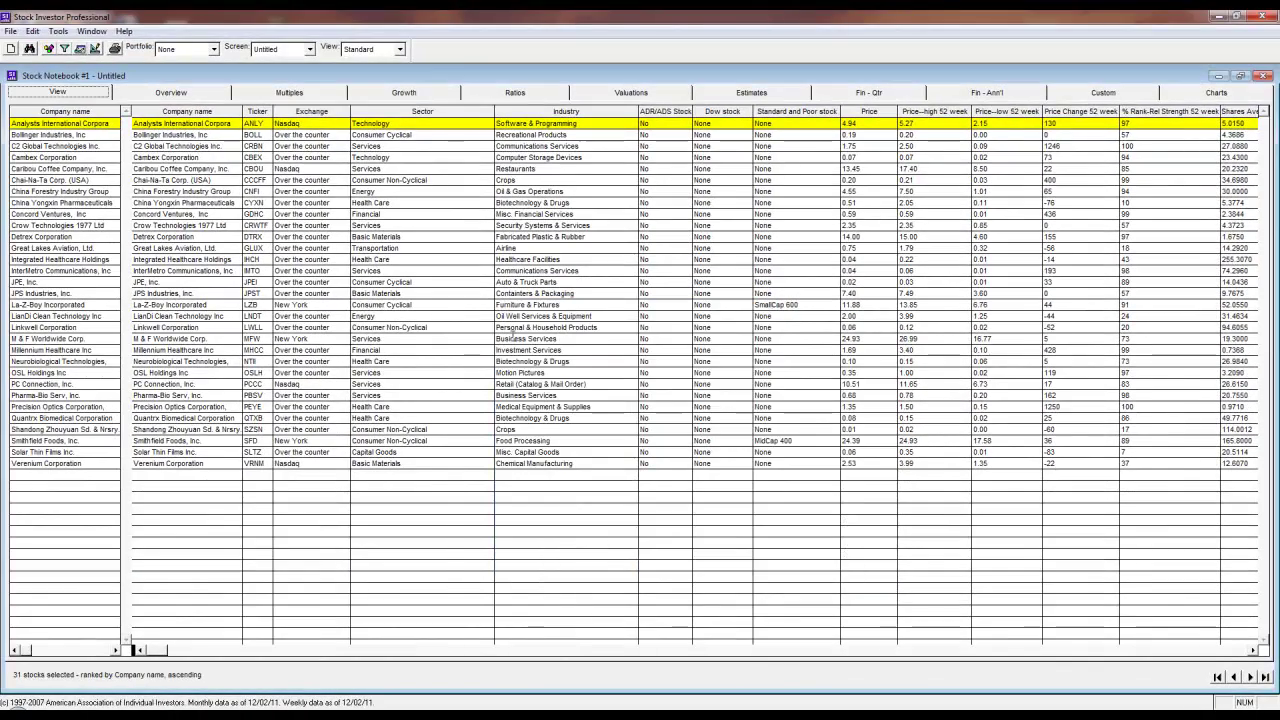
# Set the toolbar Screen box to None so all companies are listed
pyautogui.click(310, 49)
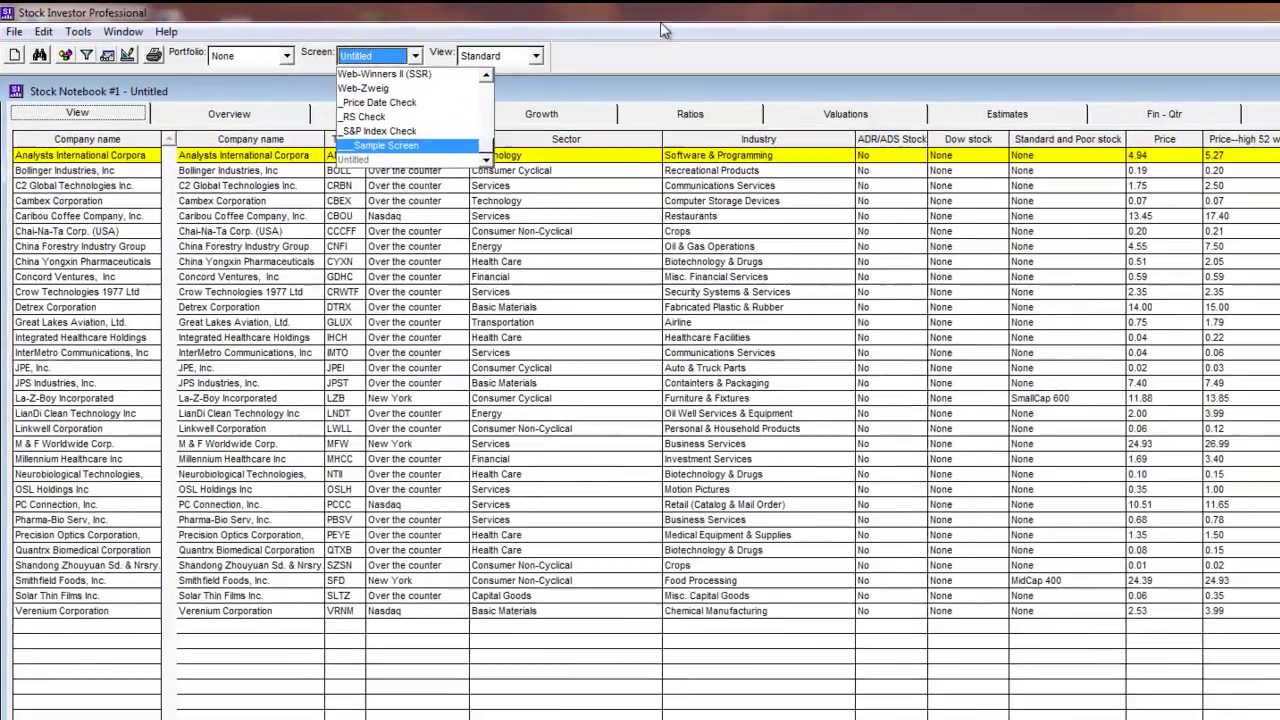
pyautogui.click(316, 49)
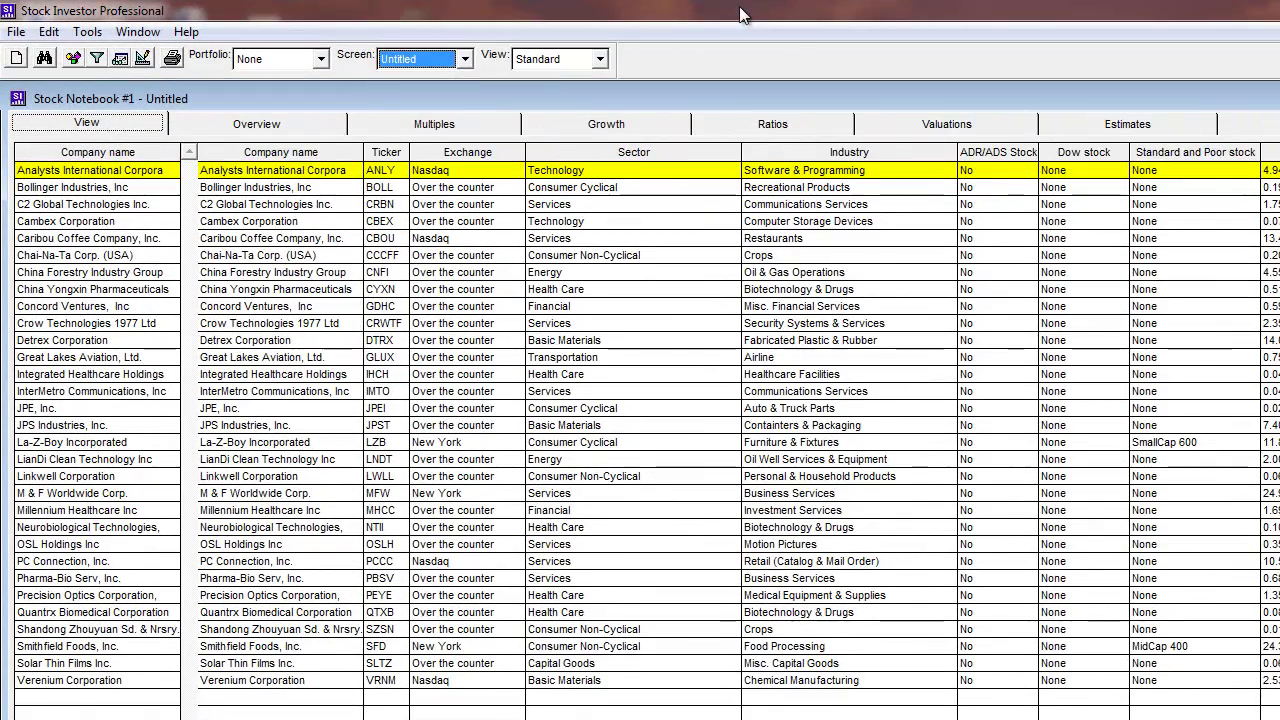
pyautogui.click(316, 49)
pyautogui.scroll(5, 465, 127)
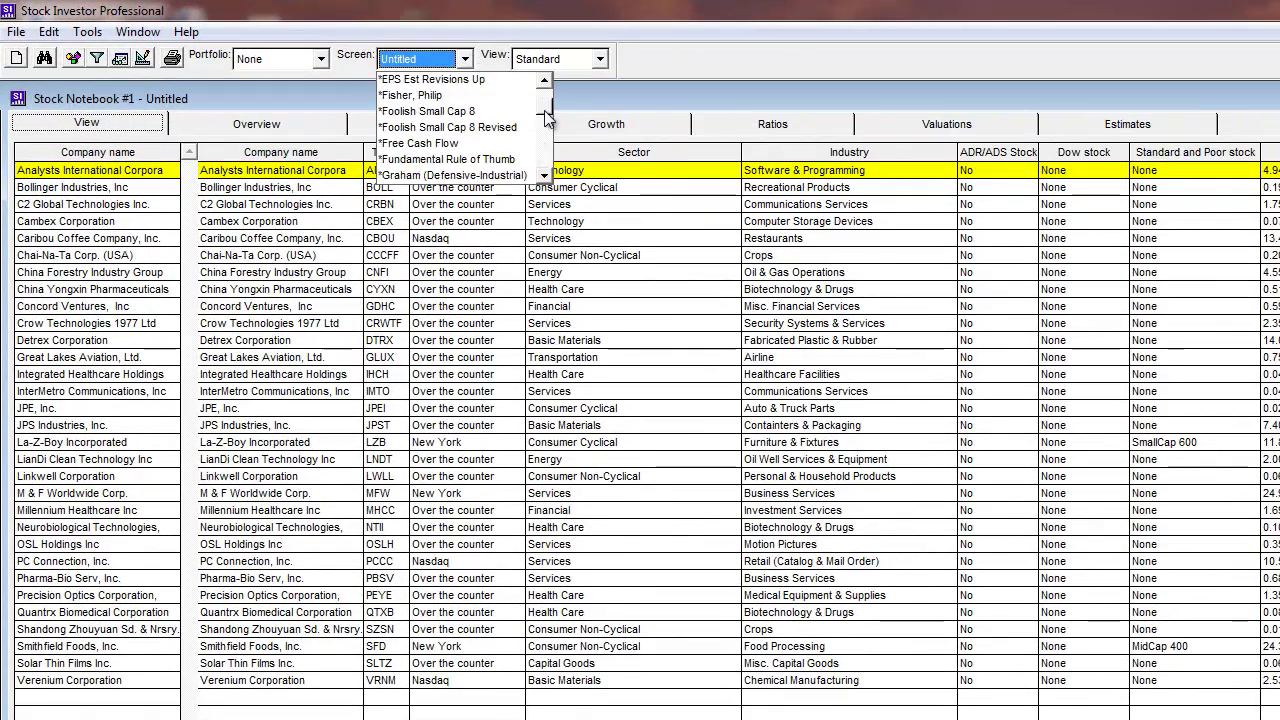
pyautogui.press('Escape')
pyautogui.scroll(1, 365, 68)
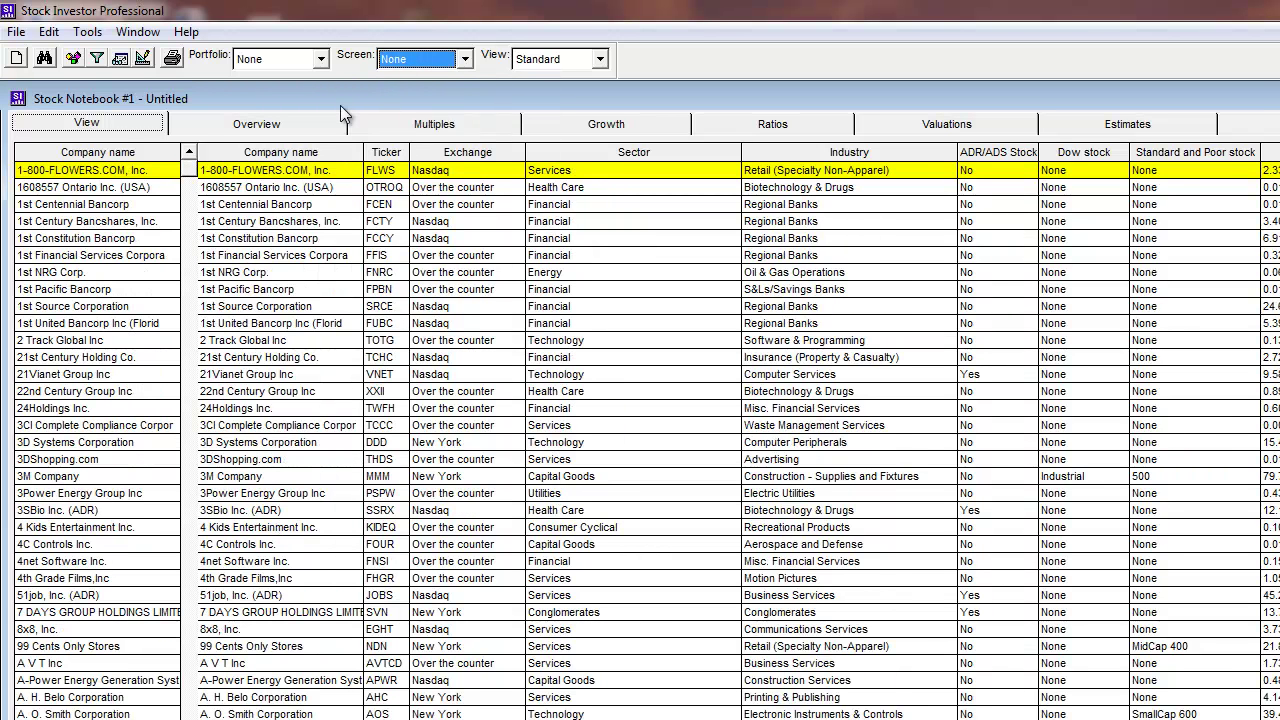
# Open Help Contents and go to Field Definitions > Alphabetical Listing > P > PE
pyautogui.click(184, 31)
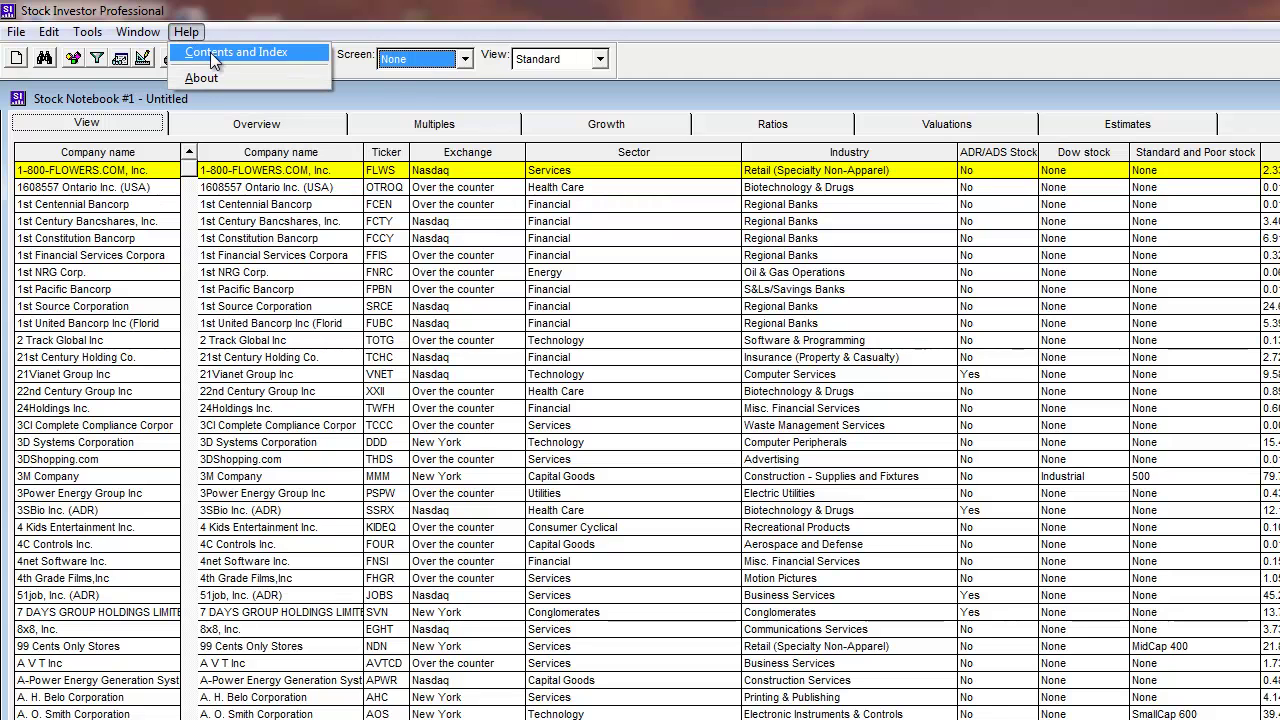
pyautogui.click(211, 56)
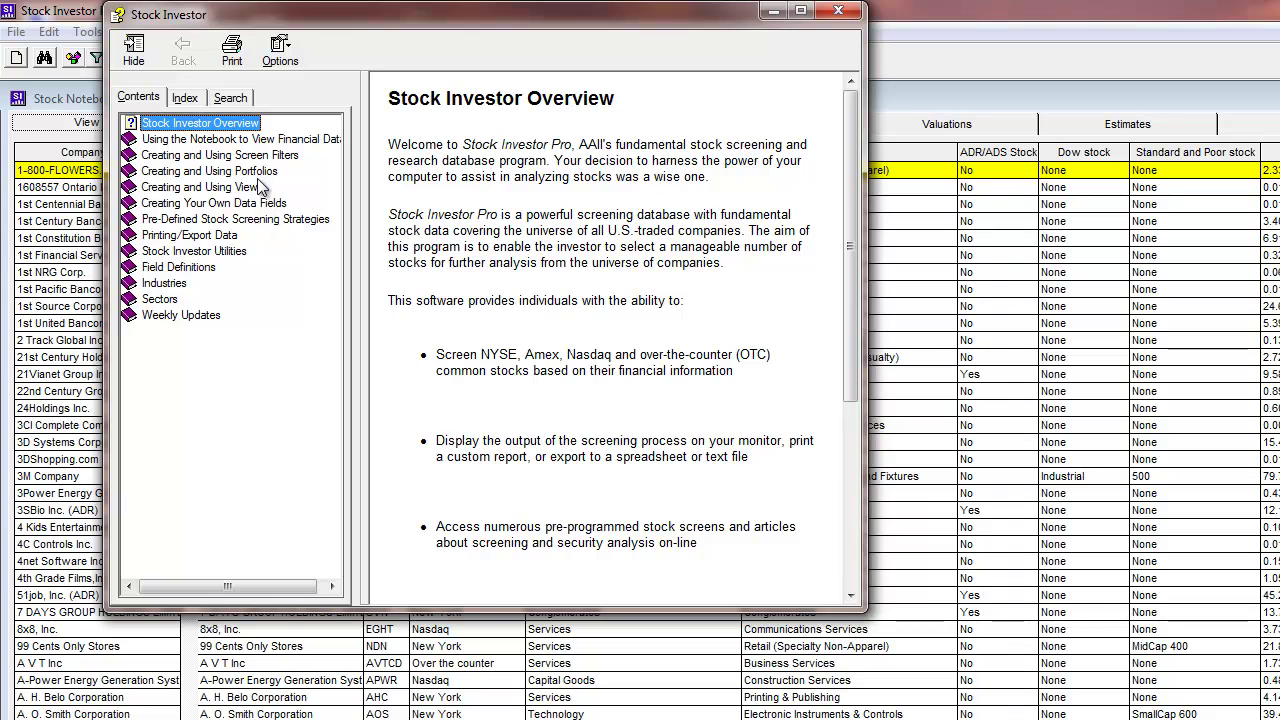
pyautogui.click(145, 268)
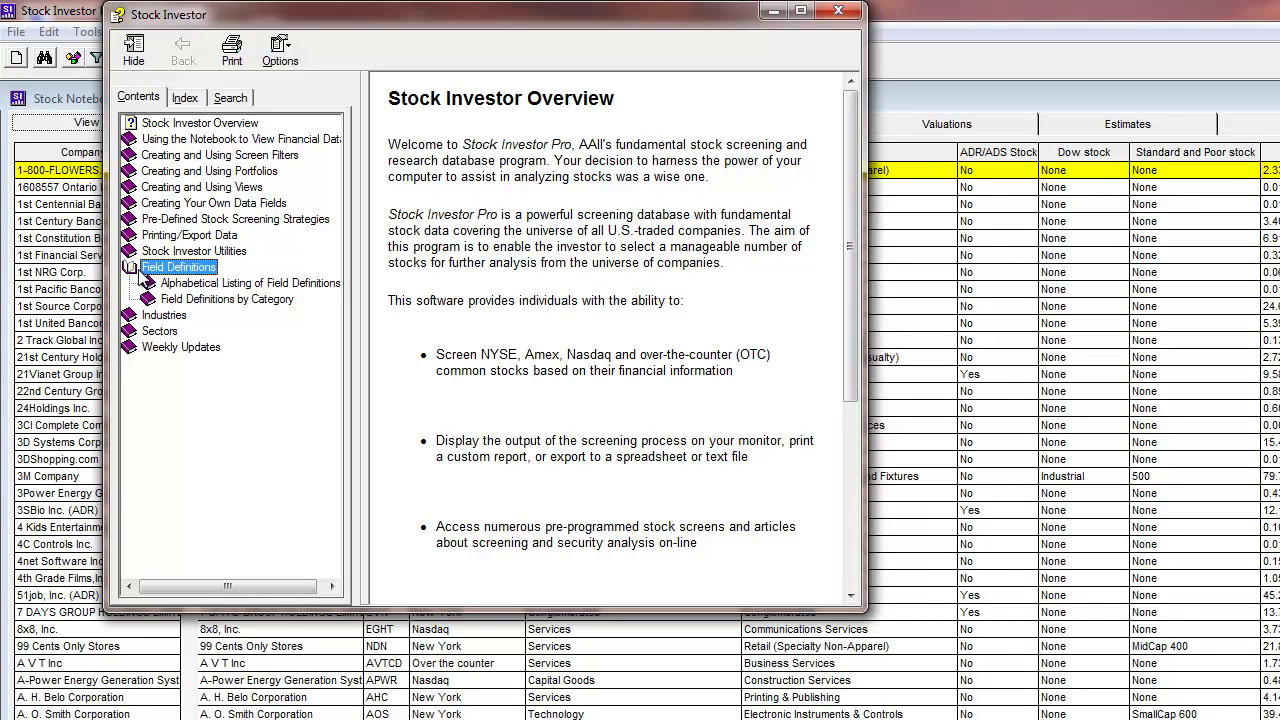
pyautogui.click(214, 285)
pyautogui.click(185, 410)
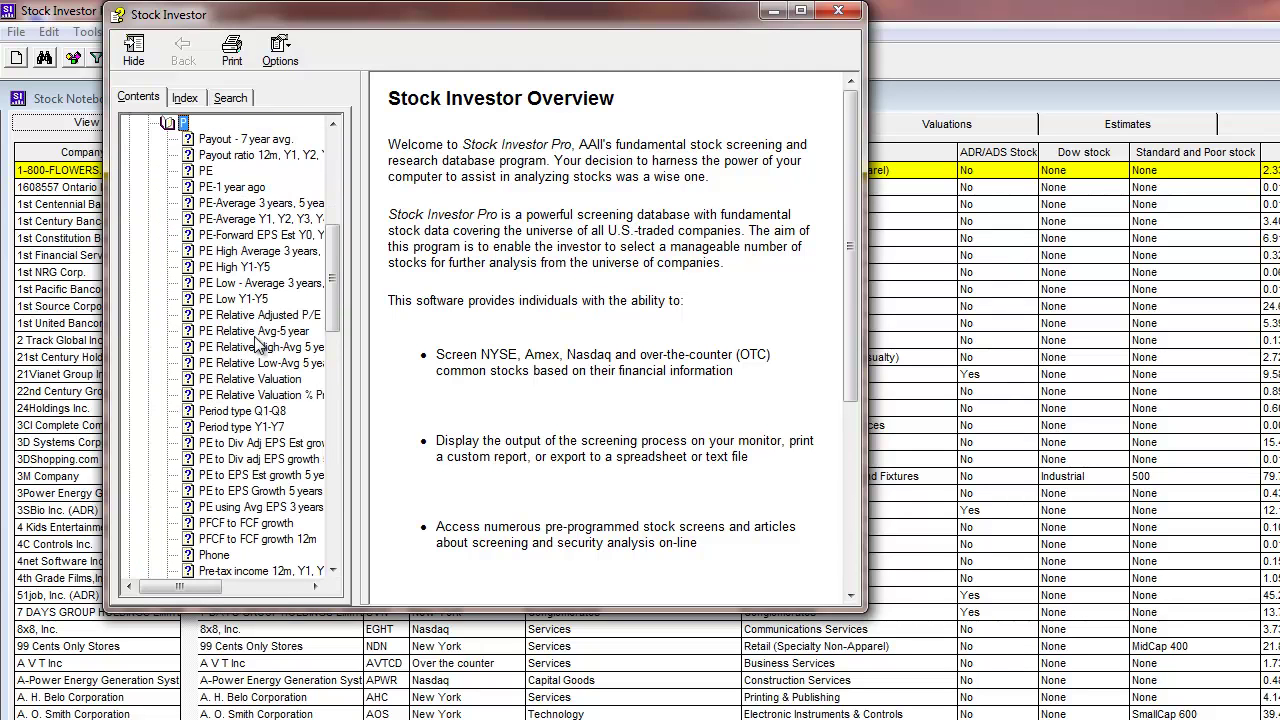
pyautogui.click(208, 171)
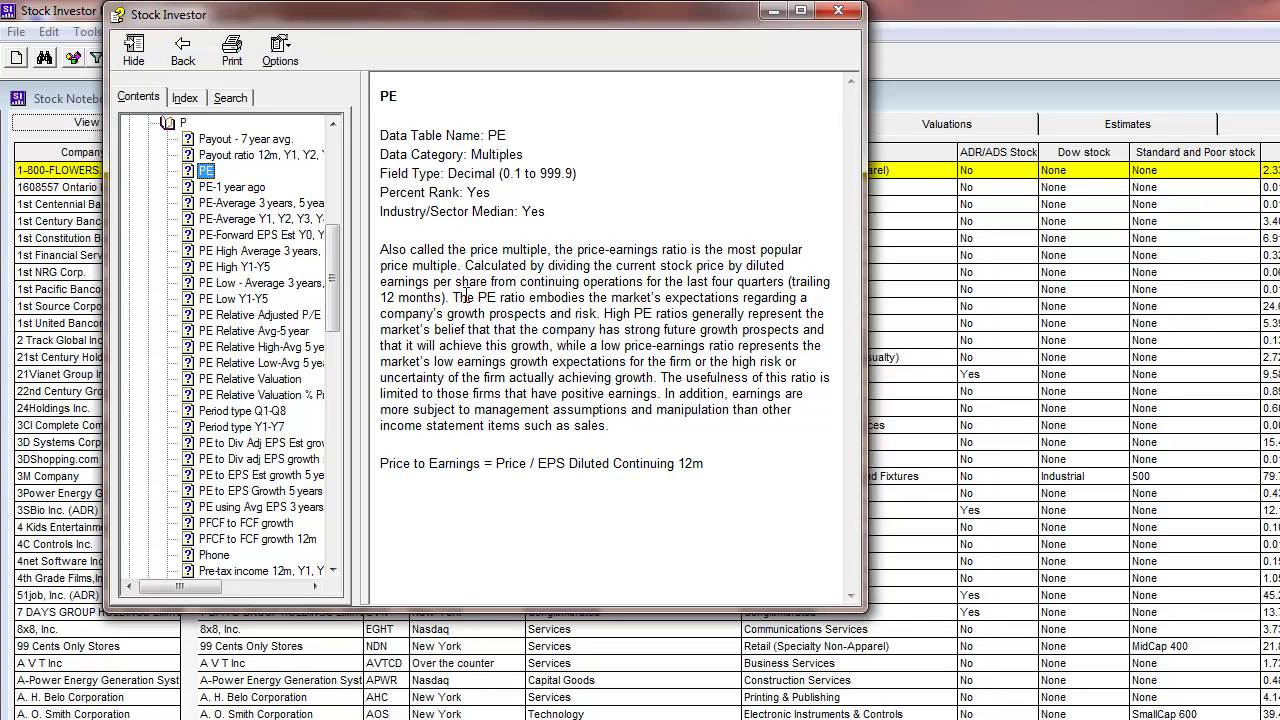
# Search help for 'price earnings', open the PE topic, then close the help window
pyautogui.click(232, 99)
pyautogui.write('pric')
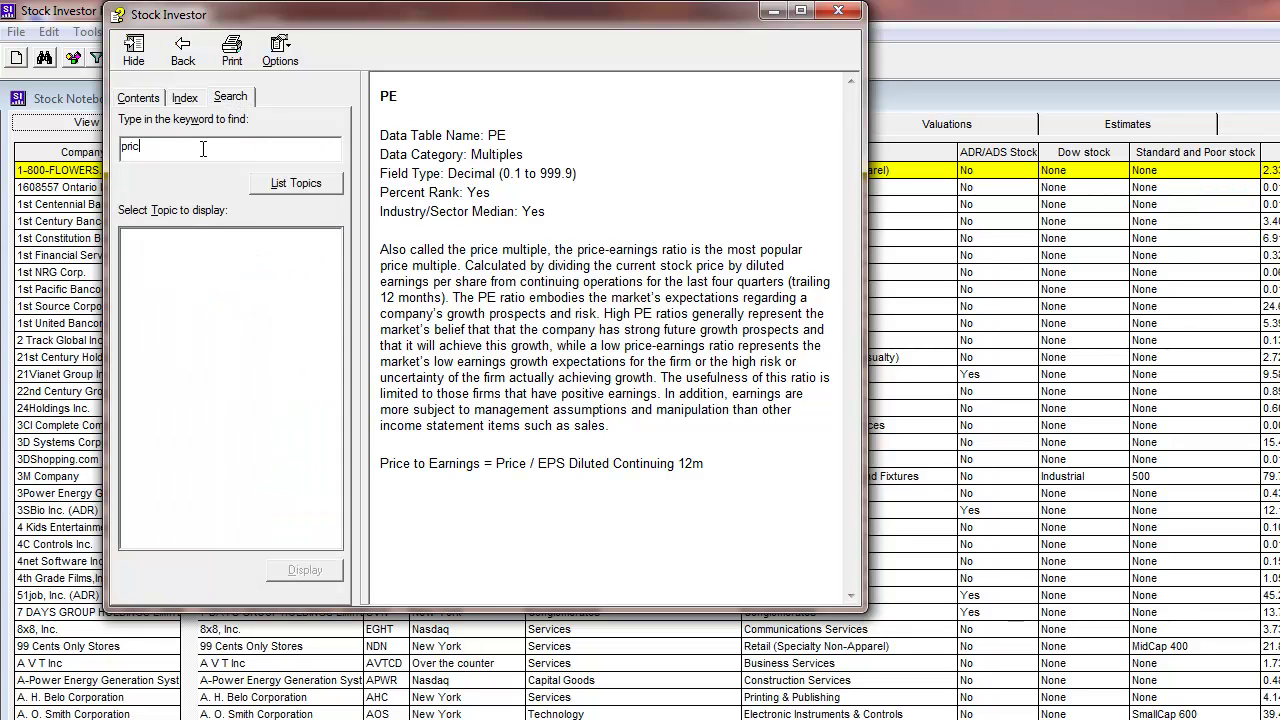
pyautogui.write('e earnings')
pyautogui.press('Return')
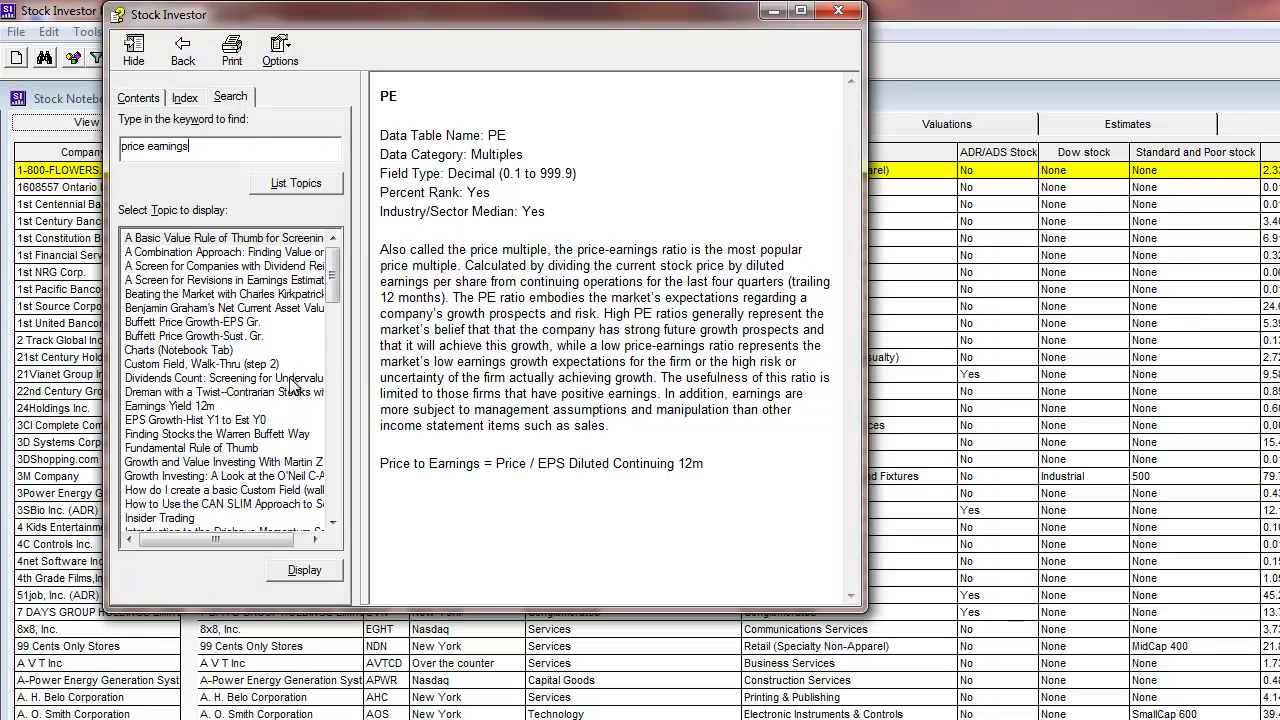
pyautogui.scroll(-7, 334, 300)
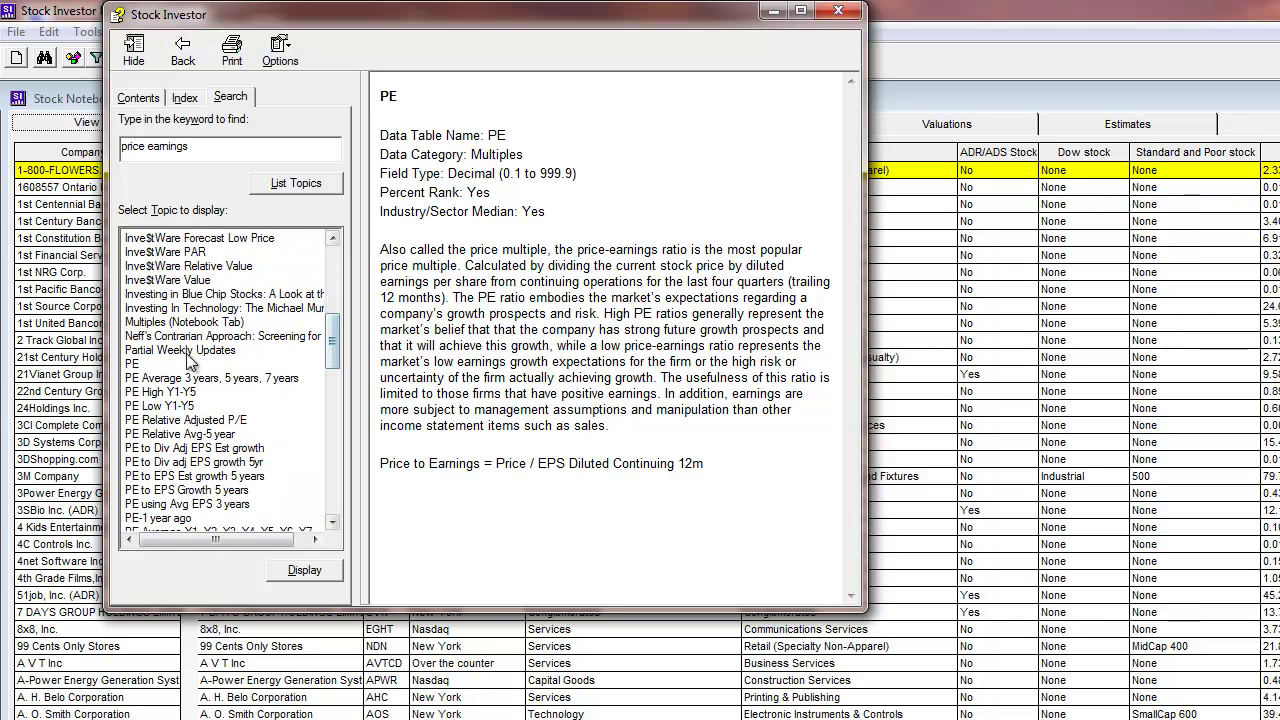
pyautogui.click(164, 366)
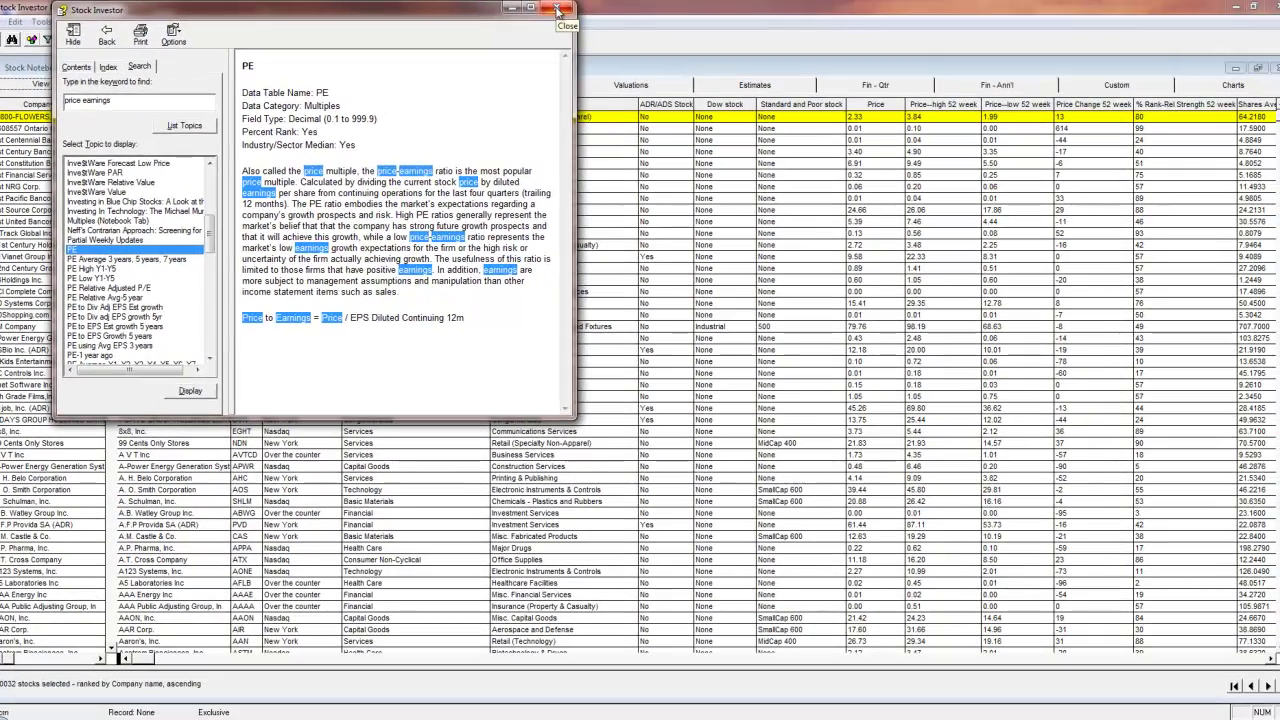
pyautogui.click(840, 12)
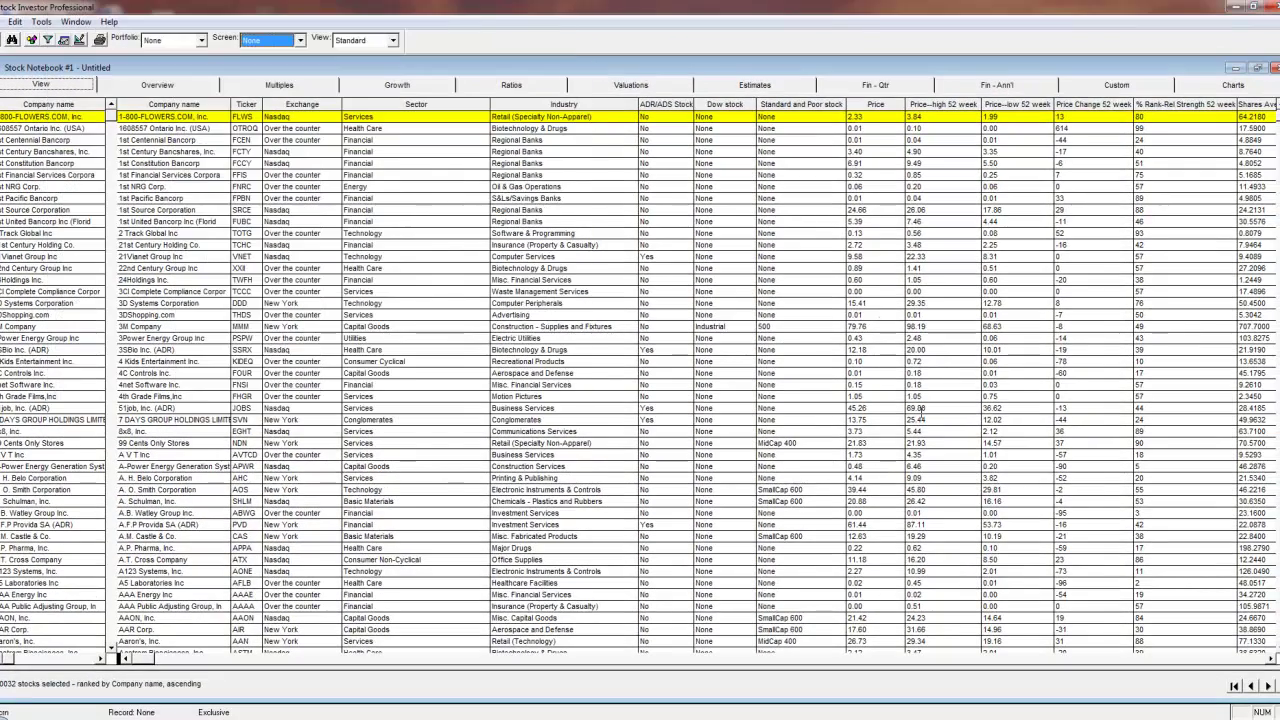